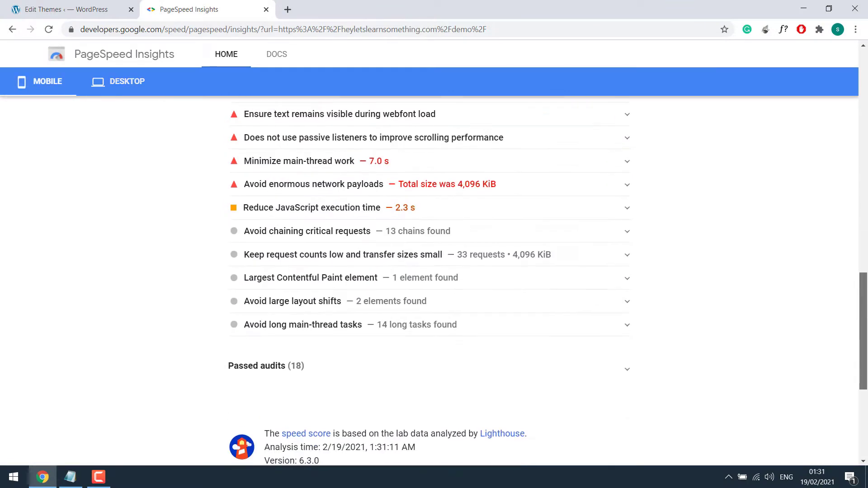
Expand the mobile report's Passed audits and the Preload key requests details
scroll(720, 304, down, 6)
click(418, 180)
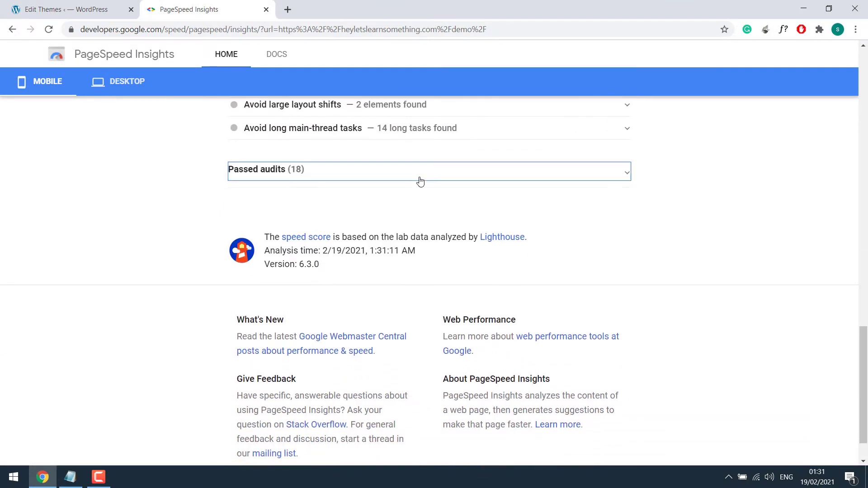
click(308, 365)
scroll(308, 365, down, 1)
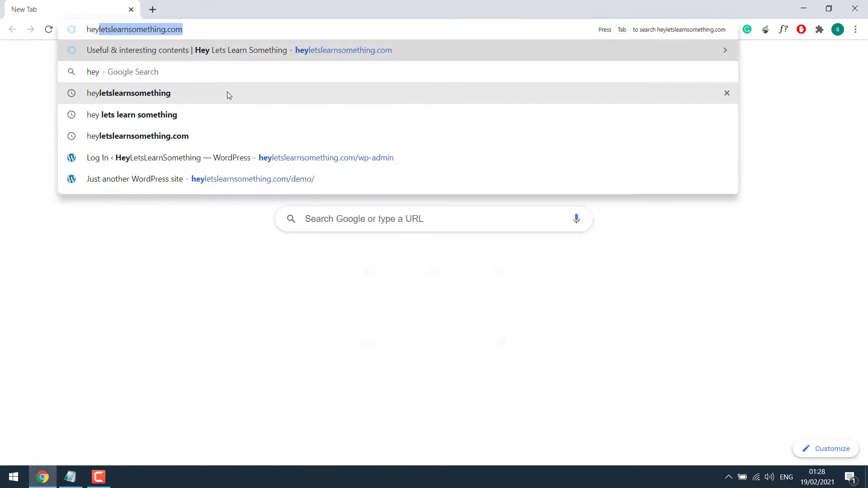
Load the demo site from the address-bar suggestion and return to the page top
key(Return)
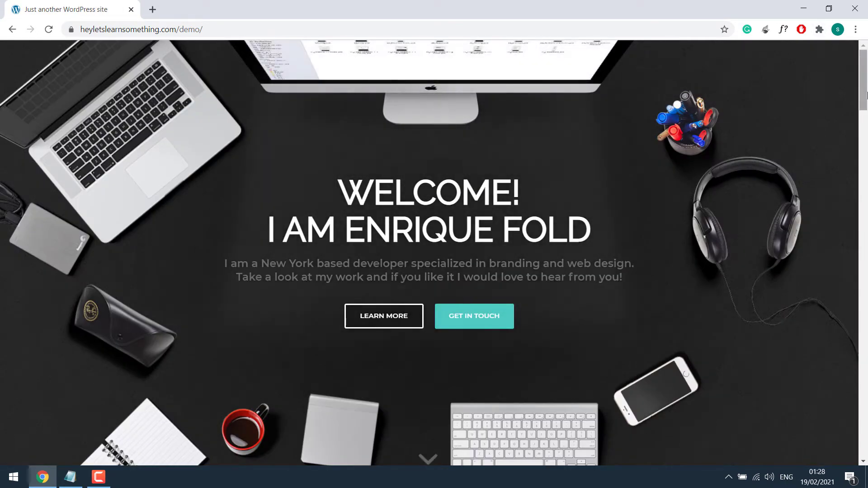
scroll(434, 253, down, 7)
key(Home)
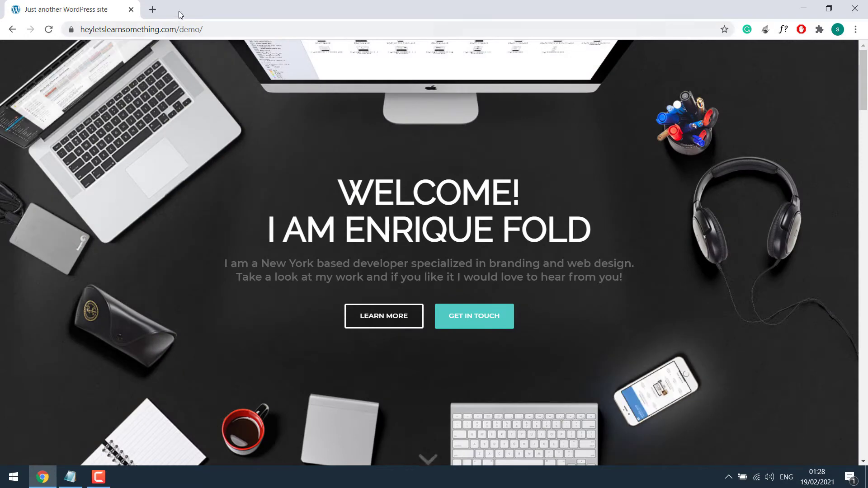
Search Google for 'google page speed' in a new tab
click(153, 9)
text(google page speed)
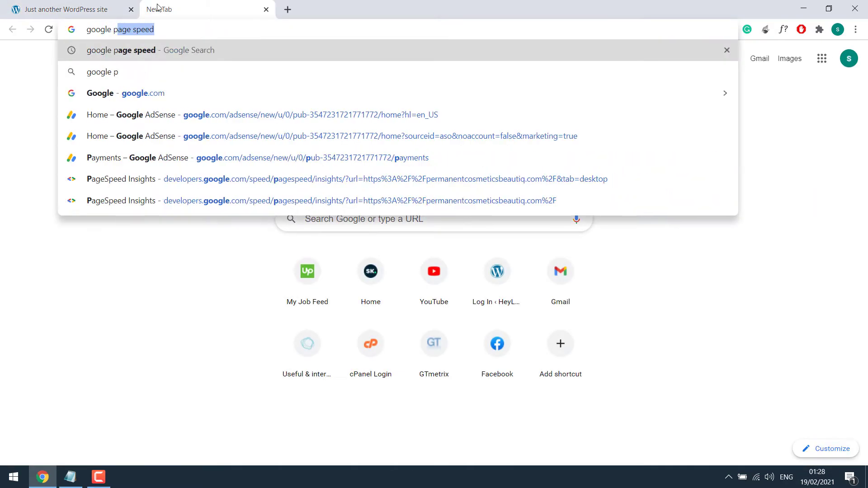
key(Return)
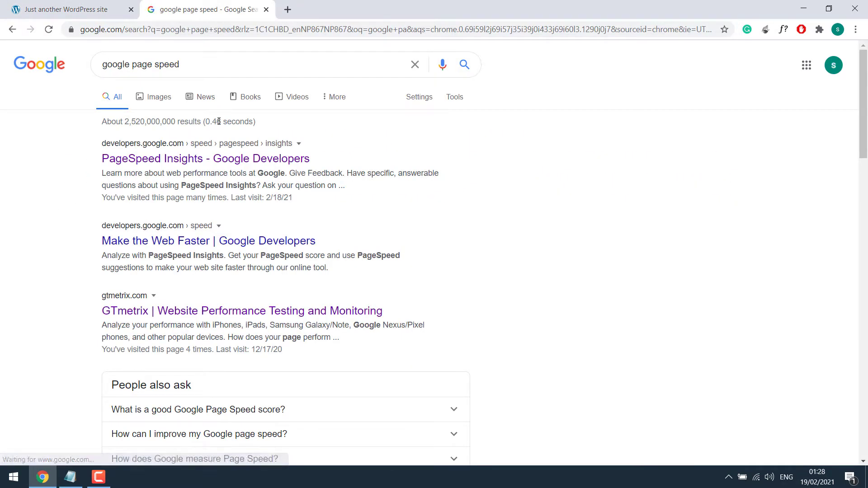
Analyze the demo site's pasted URL in PageSpeed Insights
click(222, 158)
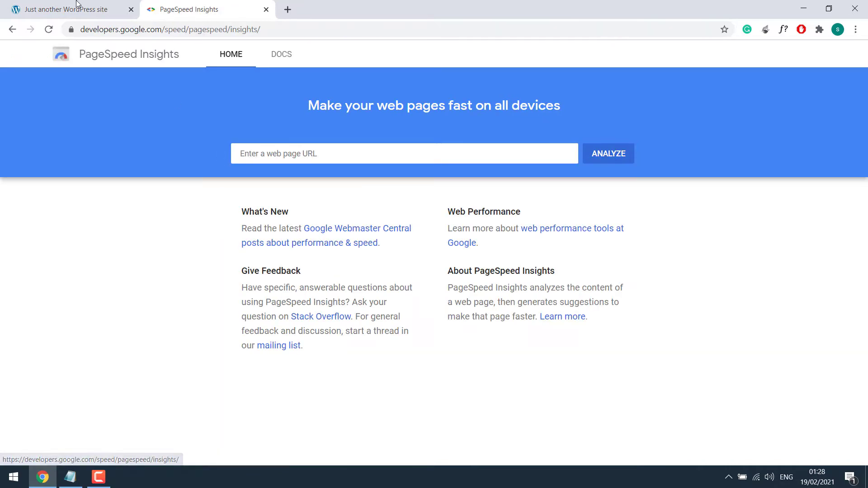
click(81, 7)
click(195, 9)
click(329, 145)
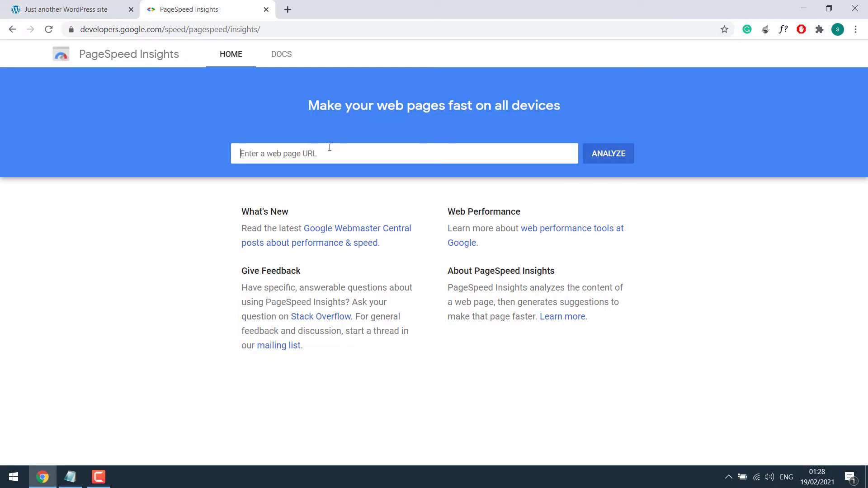
text(https://heyletslearnsomething.com/demo/)
click(615, 163)
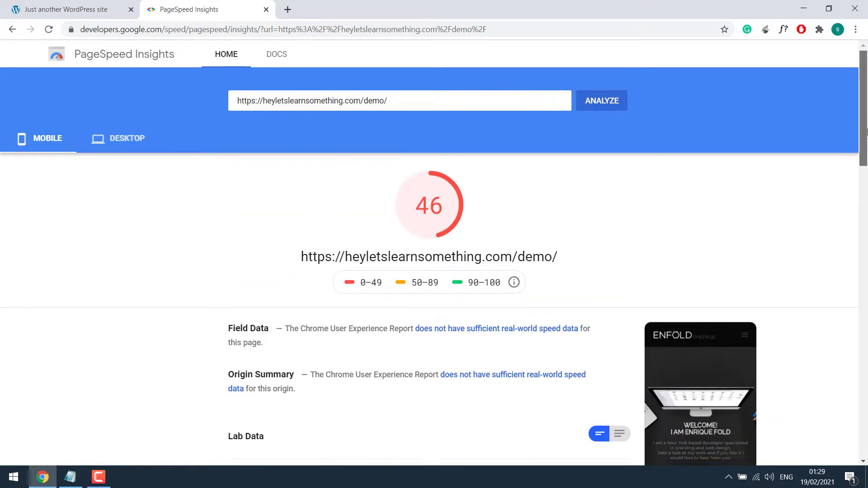
Check Preload key requests flagging montserrat-semibold.ttf on mobile (46) and desktop (76)
drag(863, 116, 866, 265)
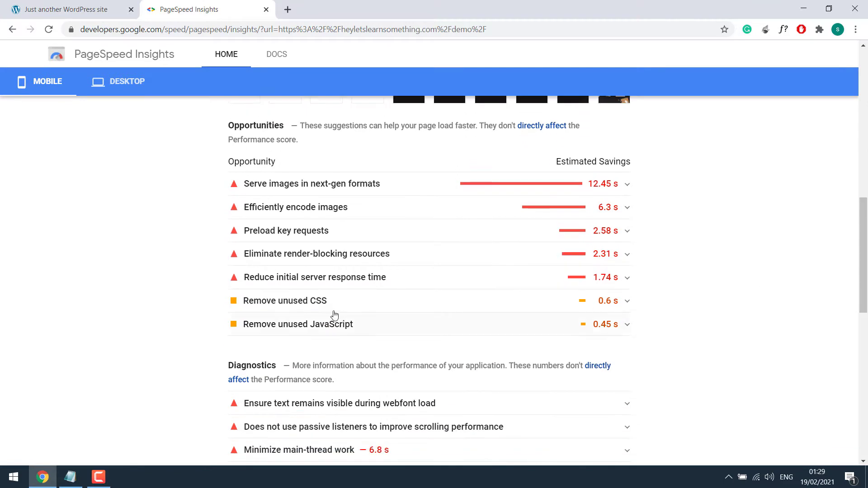
click(329, 231)
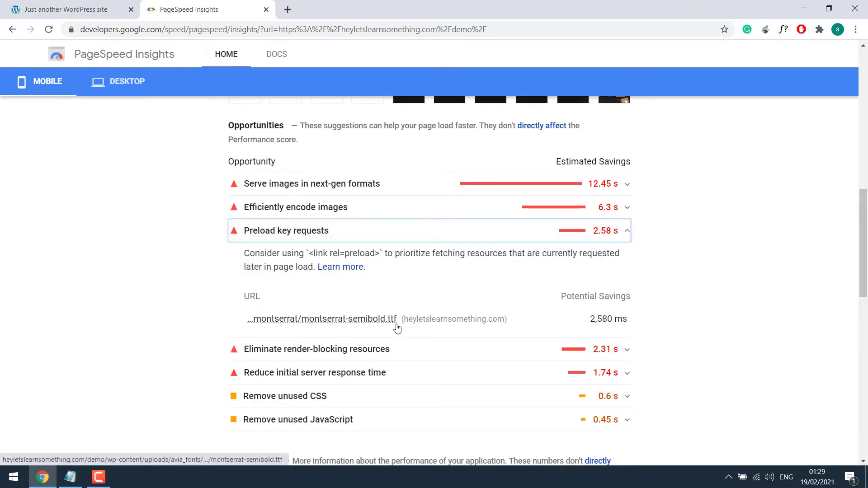
drag(863, 224, 648, 129)
click(135, 145)
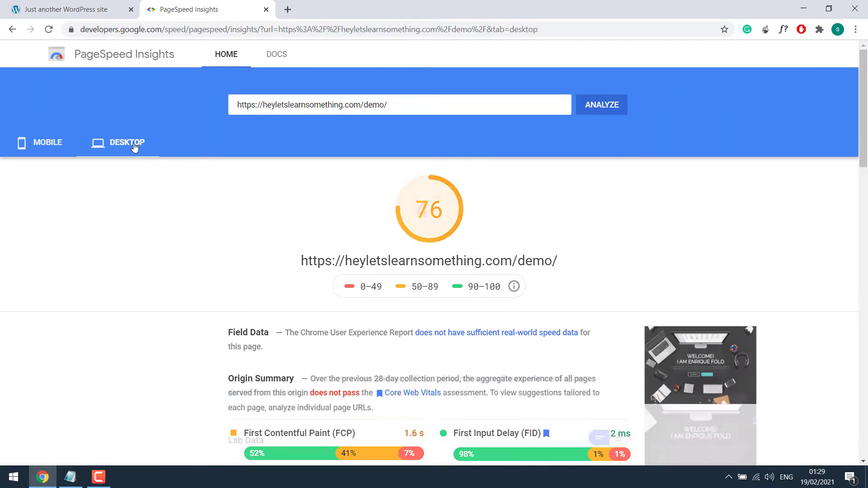
drag(863, 90, 866, 306)
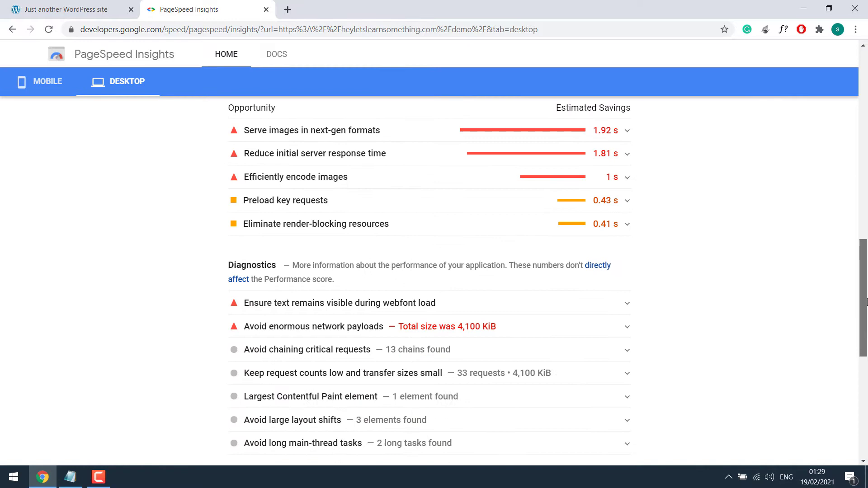
click(395, 211)
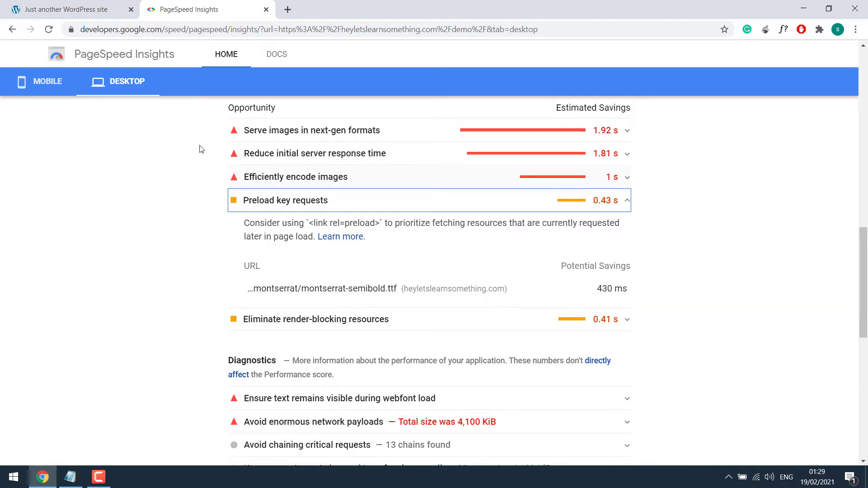
click(57, 9)
click(201, 29)
Load the demo site's wp-admin login page
click(278, 36)
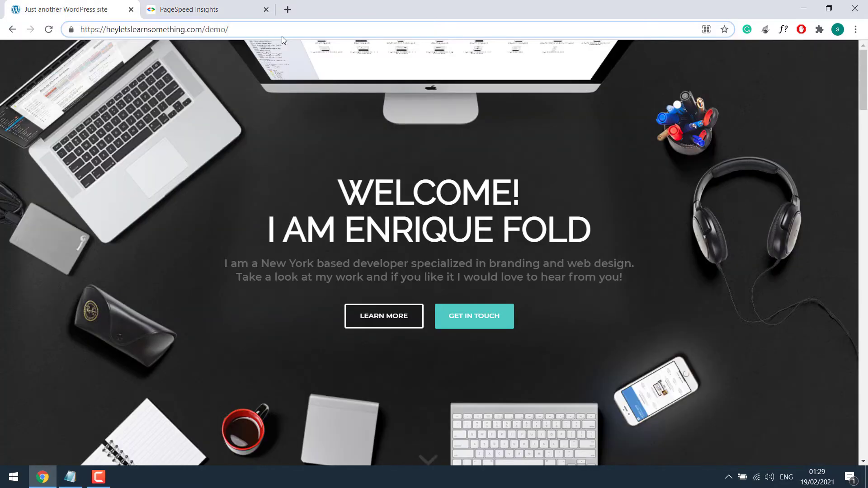
text(wp-adi)
key(BackSpace)
text(min)
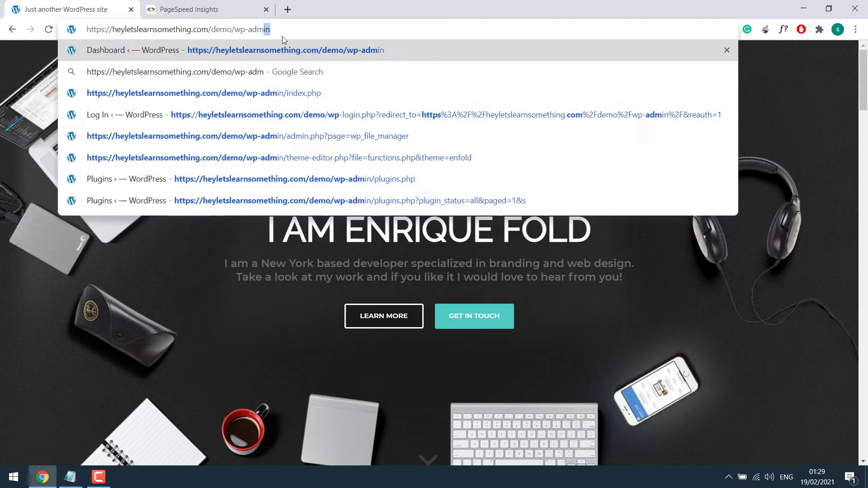
key(Return)
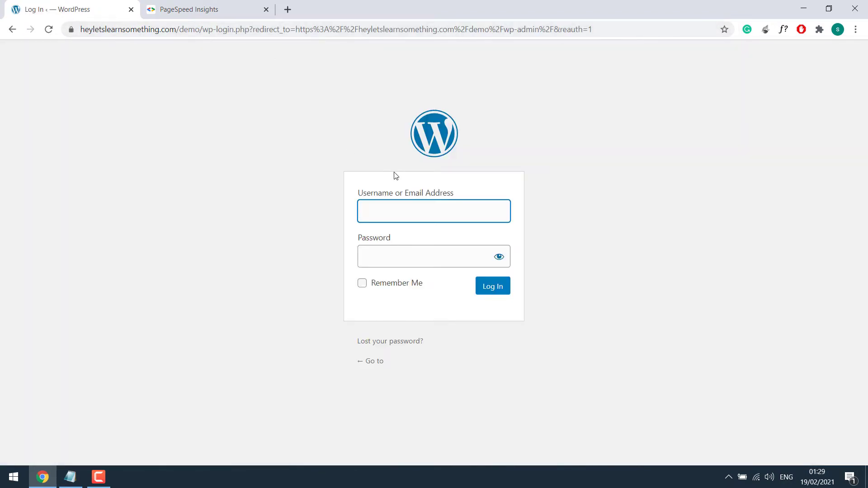
Log in with the admin username and password and open Appearance > Theme Editor
text(demo-only)
key(Tab)
text(***************)
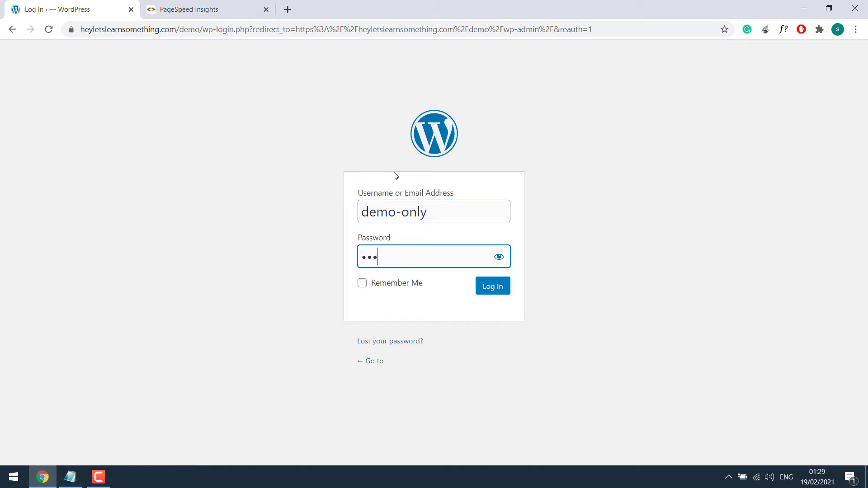
key(Return)
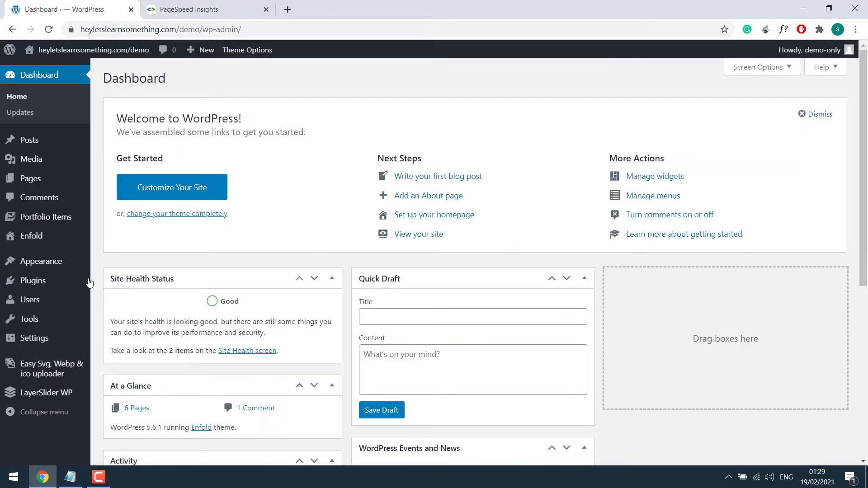
mouse_move(40, 261)
click(119, 325)
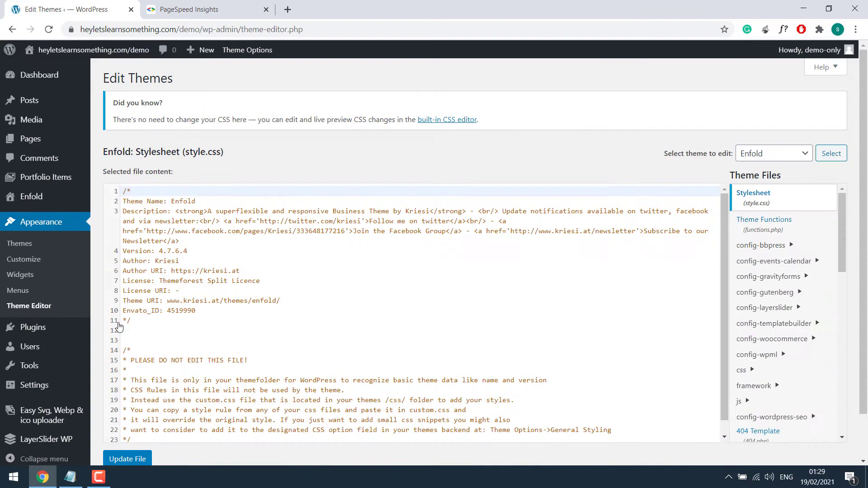
Copy the preload-font code from Notepad into the end of functions.php at line 843
click(764, 220)
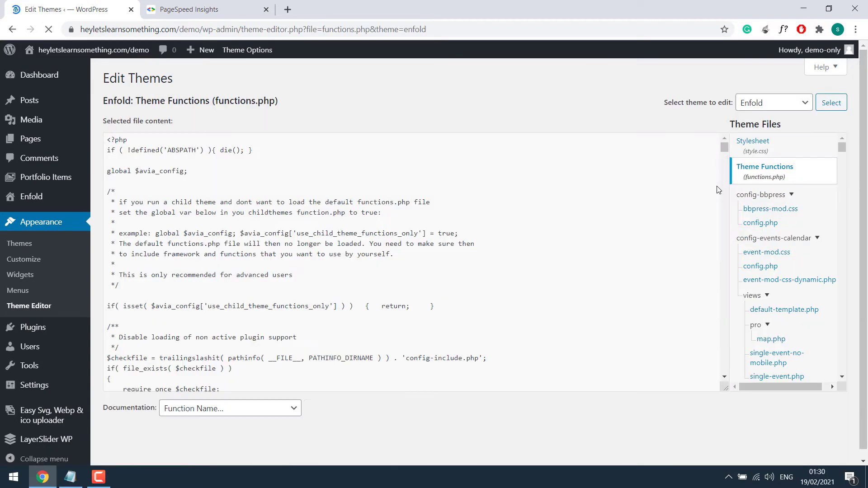
drag(723, 153, 724, 377)
click(70, 476)
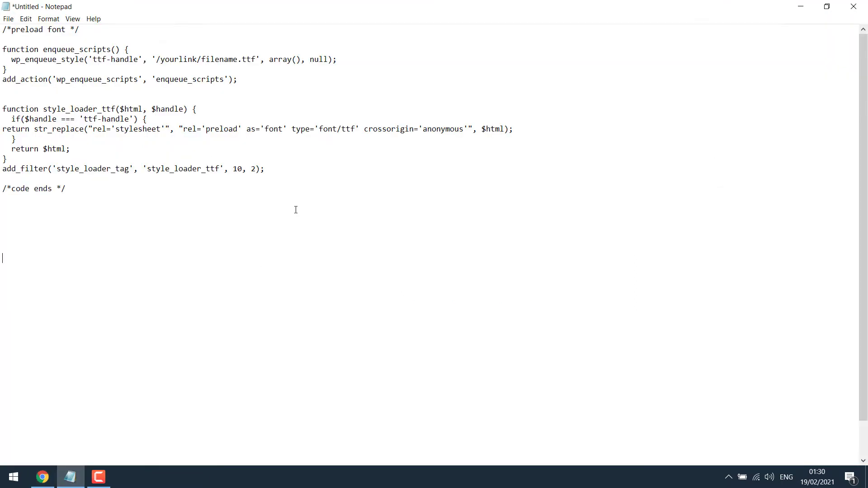
drag(67, 189, 1, 25)
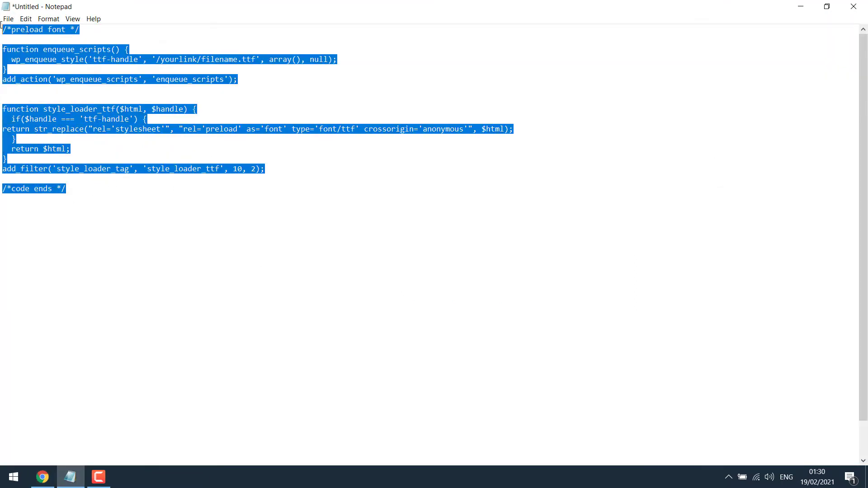
right_click(39, 40)
click(64, 72)
click(800, 6)
click(160, 355)
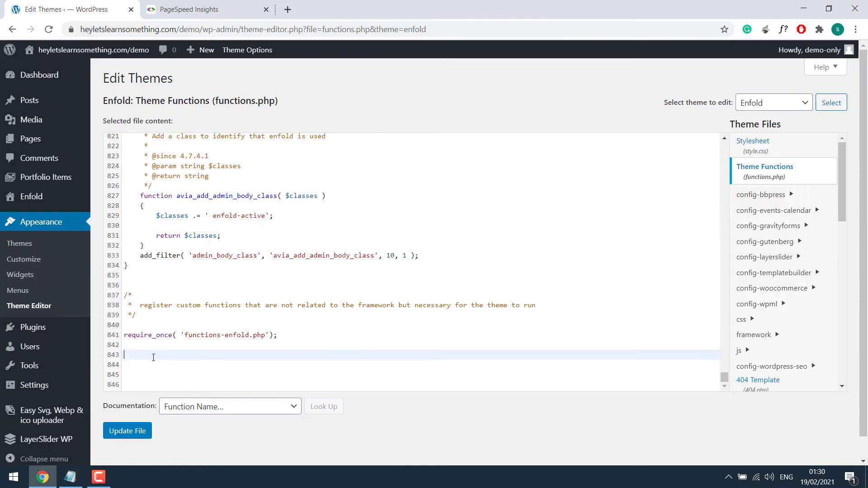
key(ctrl+v)
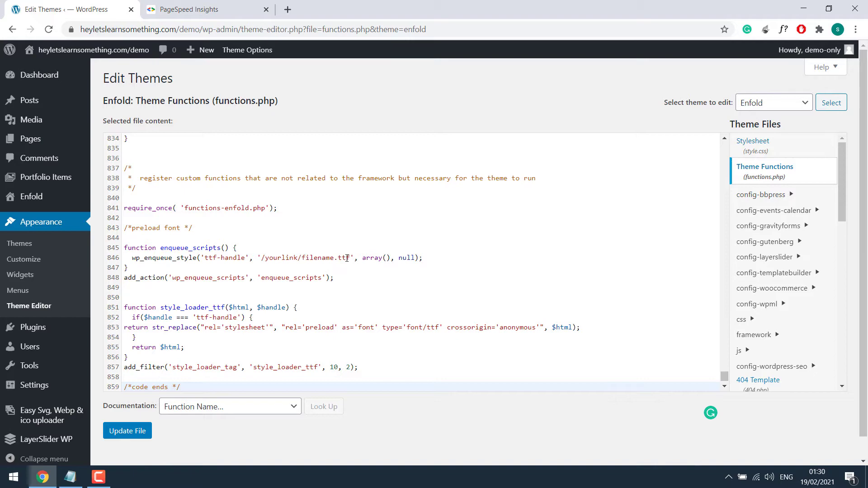
Copy the montserrat-semibold.ttf link from the PageSpeed report
click(195, 6)
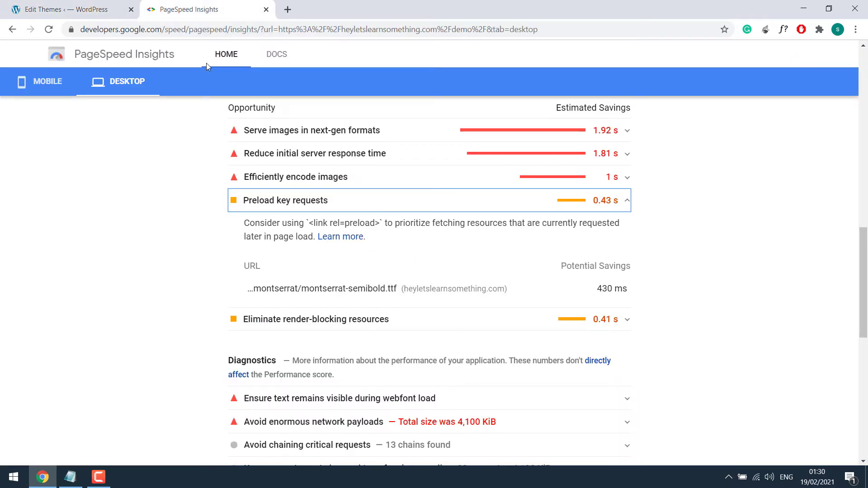
right_click(320, 290)
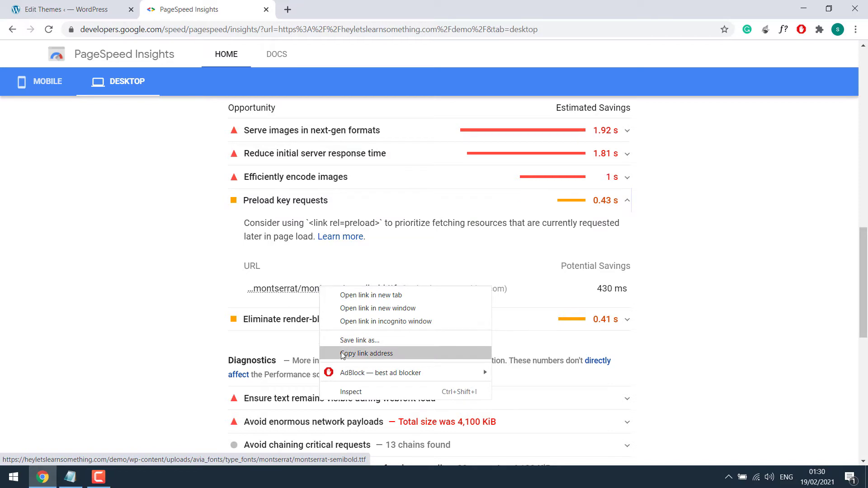
click(367, 355)
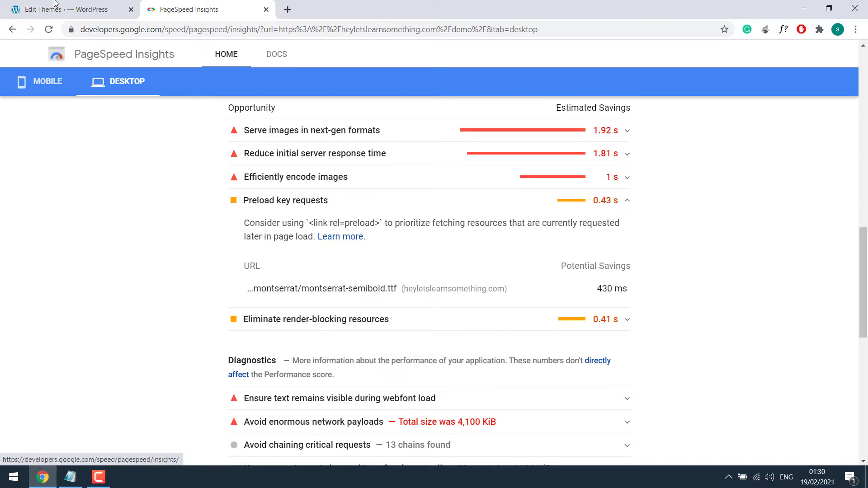
Replace line 846's placeholder with the relative Montserrat font path and update functions.php
click(68, 9)
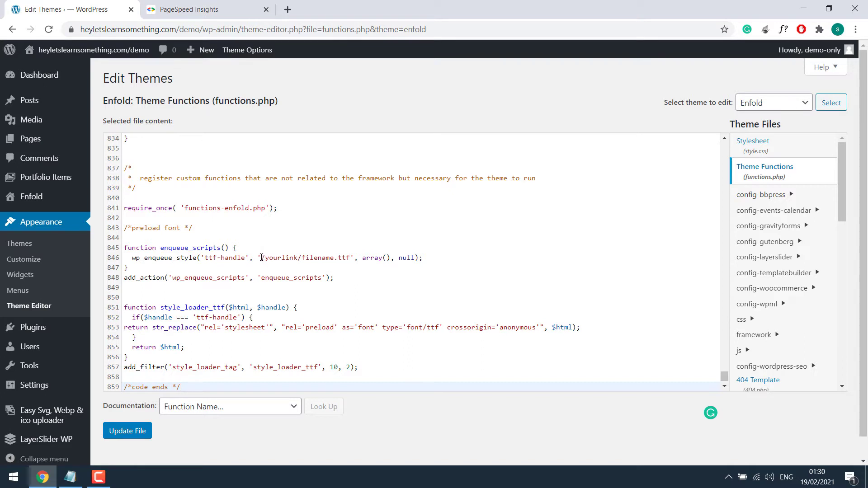
drag(261, 258, 348, 258)
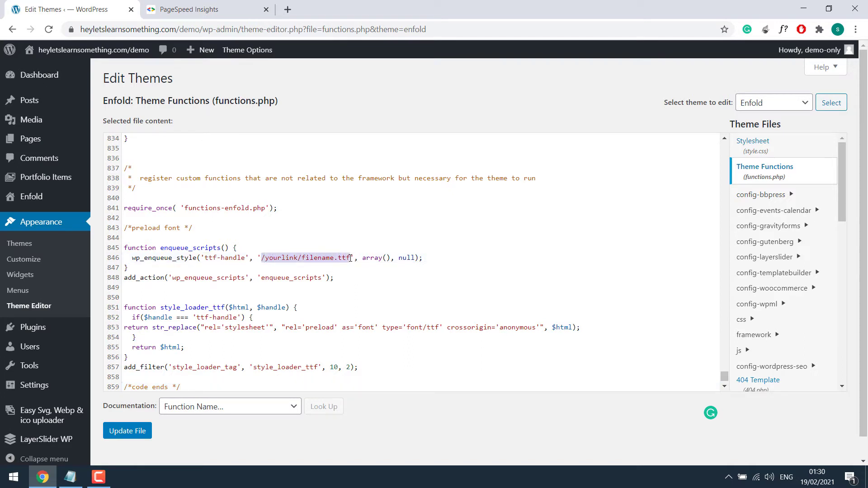
key(ctrl+v)
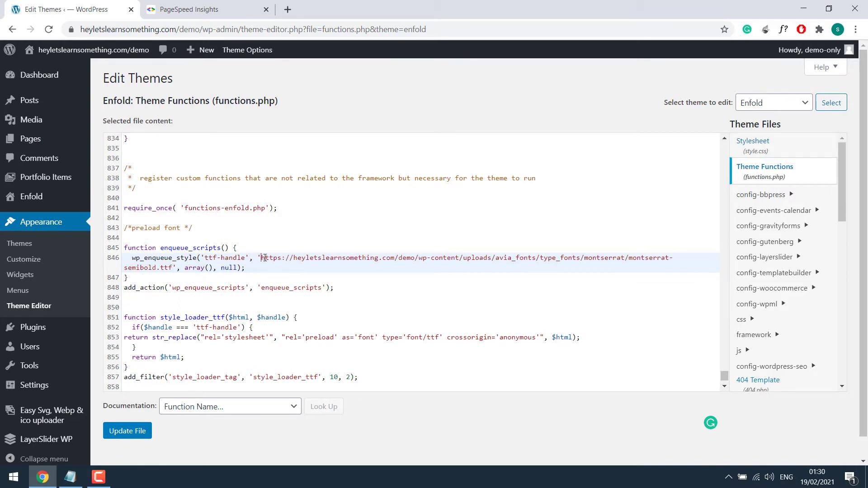
drag(262, 257, 412, 262)
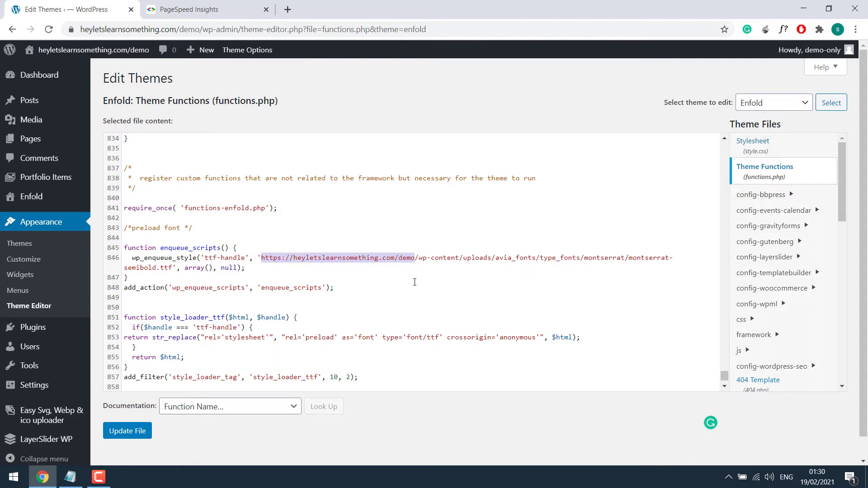
key(BackSpace)
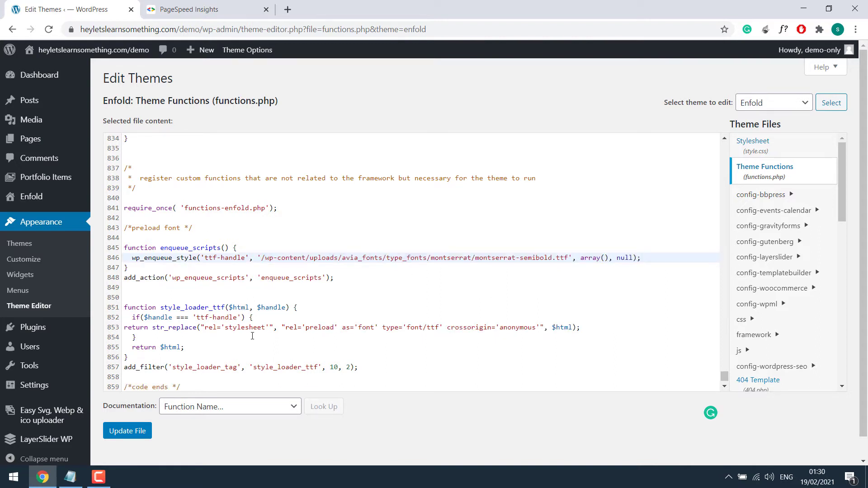
click(138, 433)
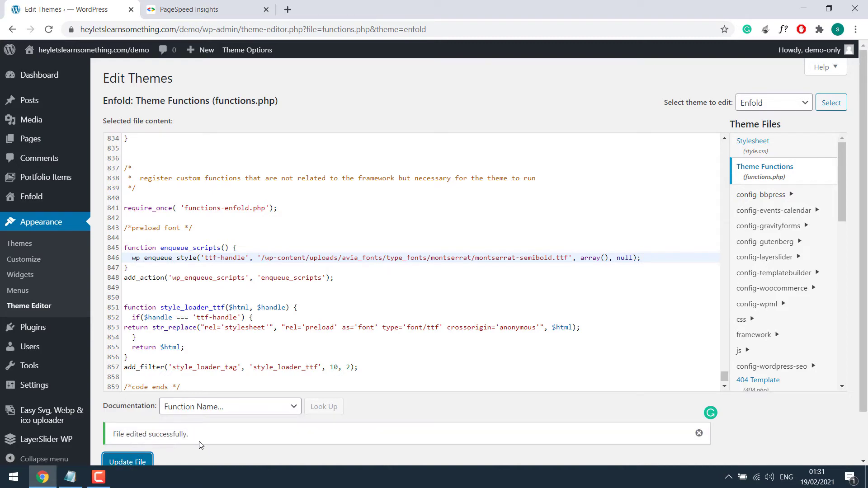
Re-analyze the site and confirm Preload key requests passes on mobile (score 51)
click(190, 4)
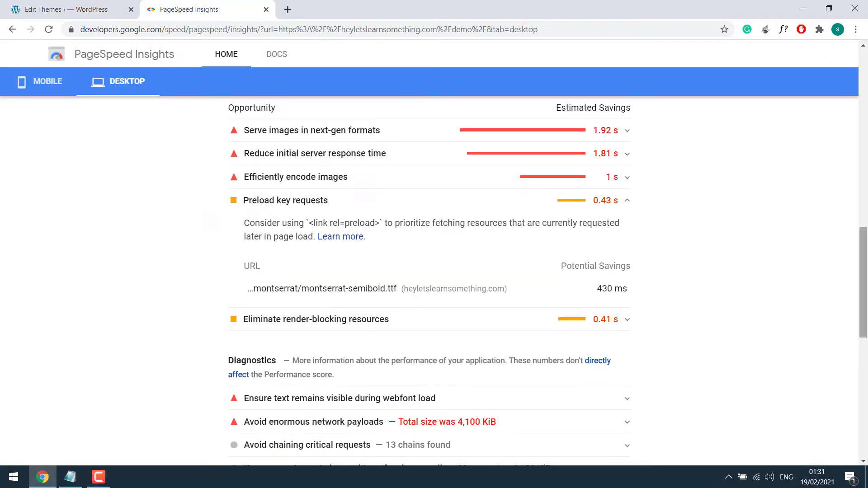
drag(864, 247, 864, 70)
click(614, 108)
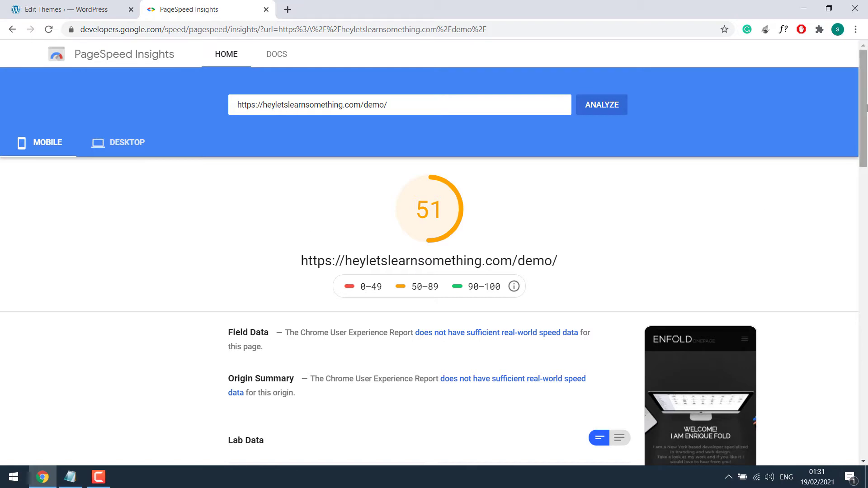
drag(865, 108, 865, 254)
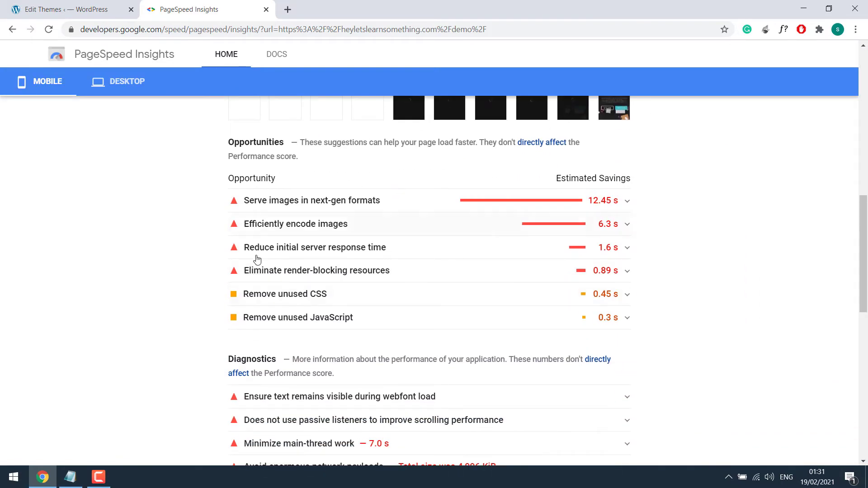
drag(865, 219, 865, 349)
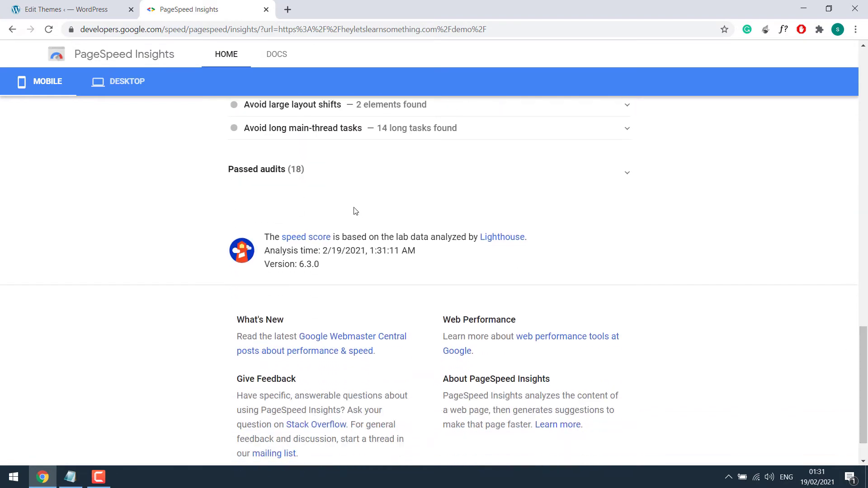
click(419, 181)
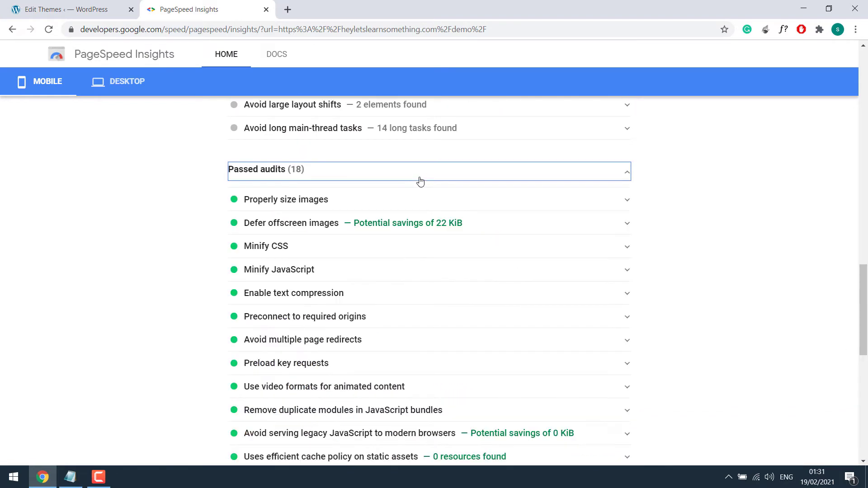
click(286, 364)
scroll(286, 367, down, 1)
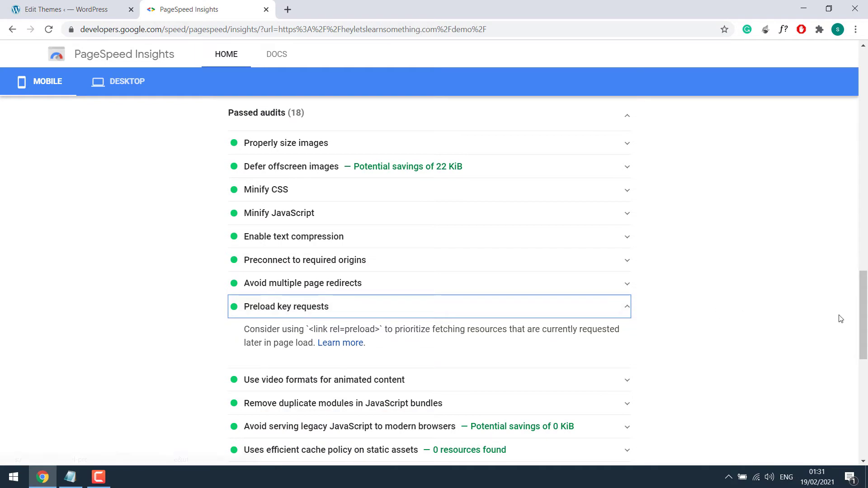
scroll(272, 337, up, 20)
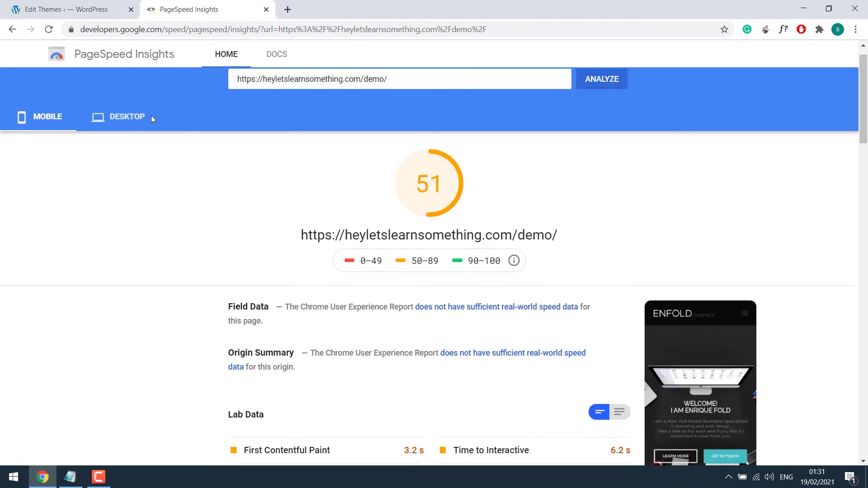
Confirm Preload key requests is among passed audits on desktop (score 79)
click(151, 117)
click(865, 222)
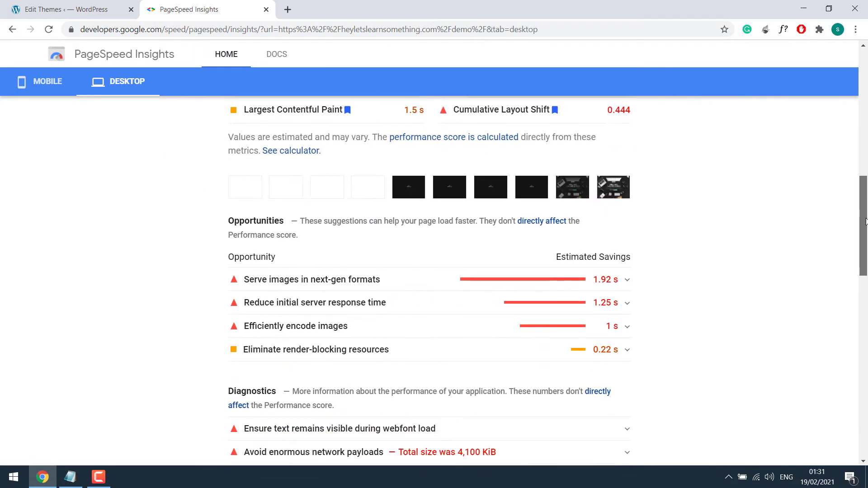
drag(864, 221, 777, 246)
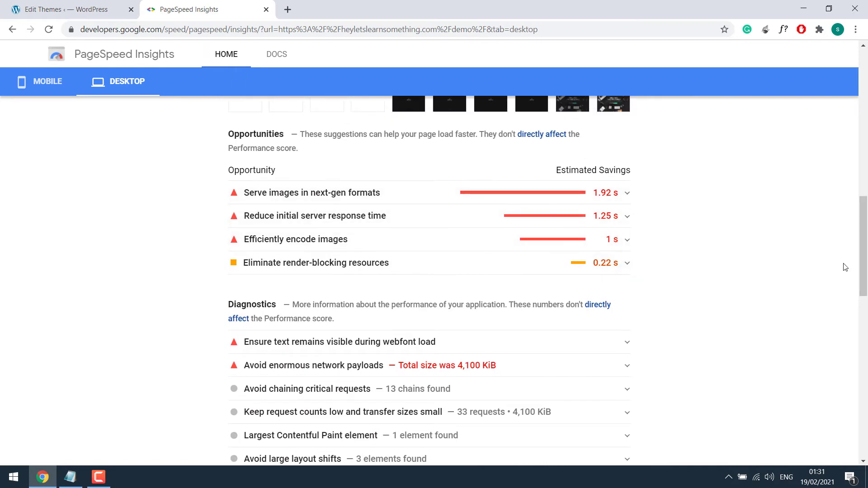
drag(863, 267, 864, 327)
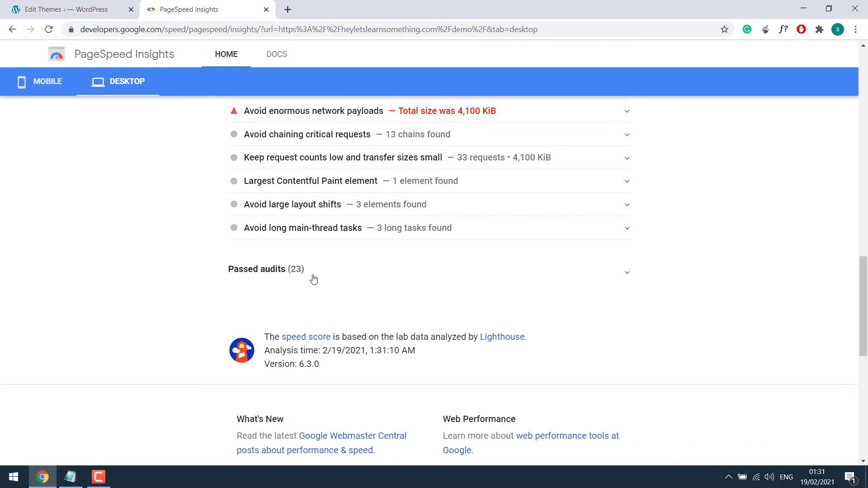
click(297, 270)
scroll(280, 249, down, 2)
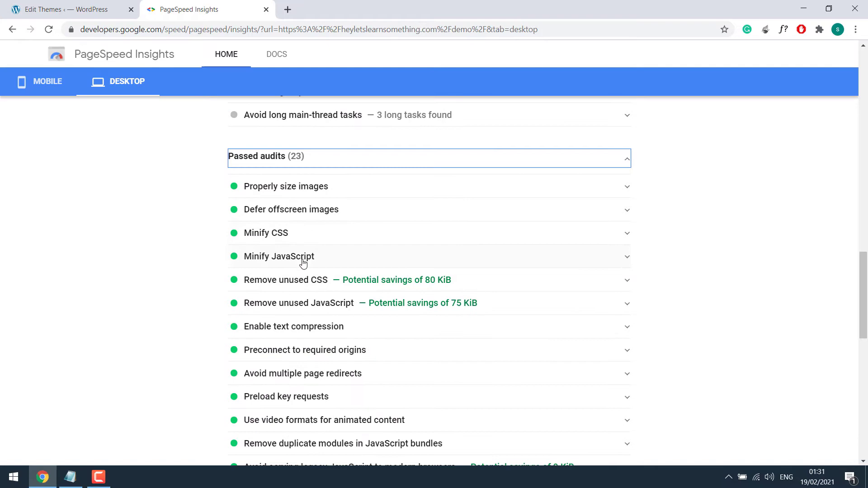
scroll(326, 294, down, 1)
click(329, 341)
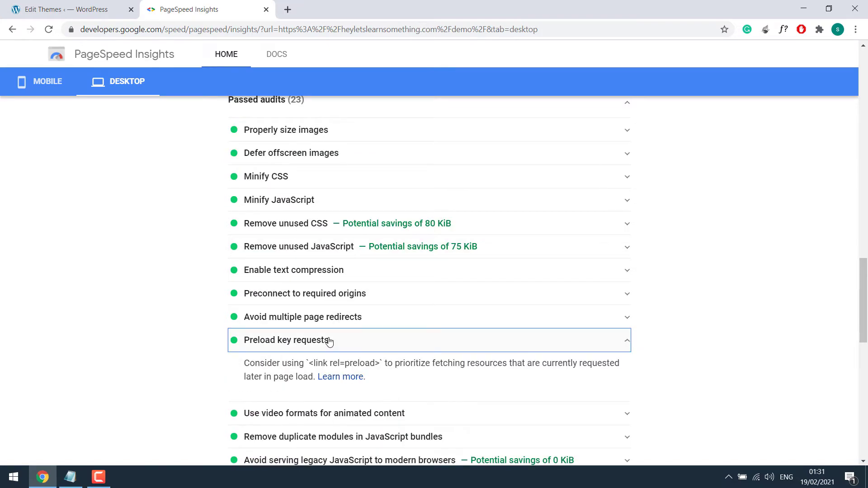
click(333, 342)
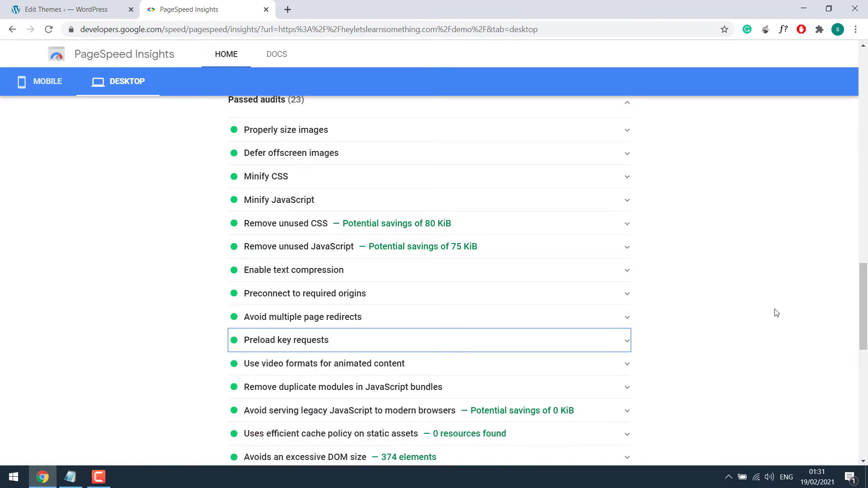
drag(862, 306, 863, 92)
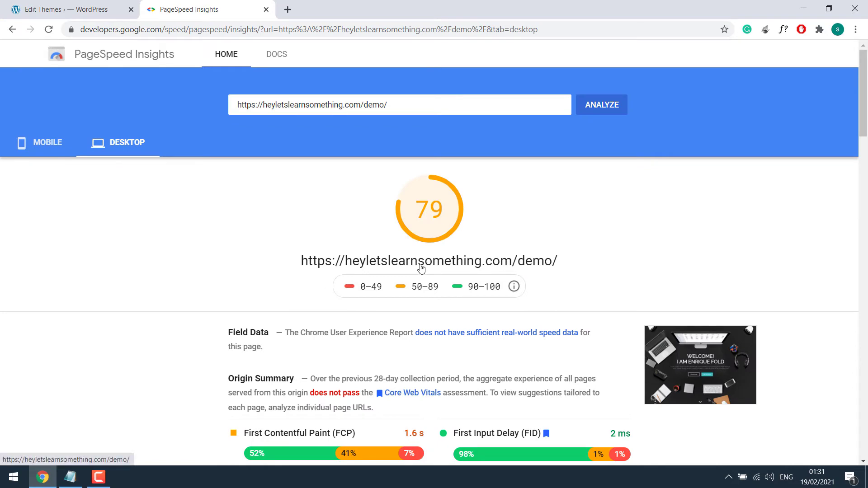
Change the font type on line 853 from ttf to woff2
key(ctrl+Tab)
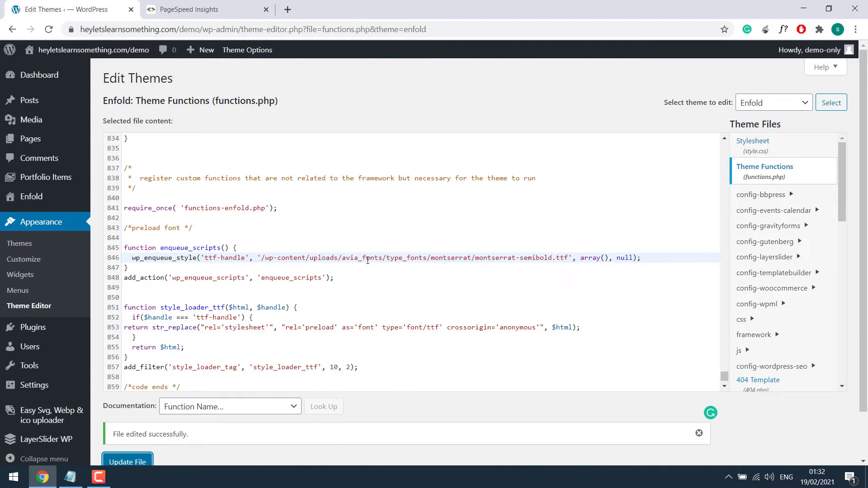
drag(262, 257, 569, 258)
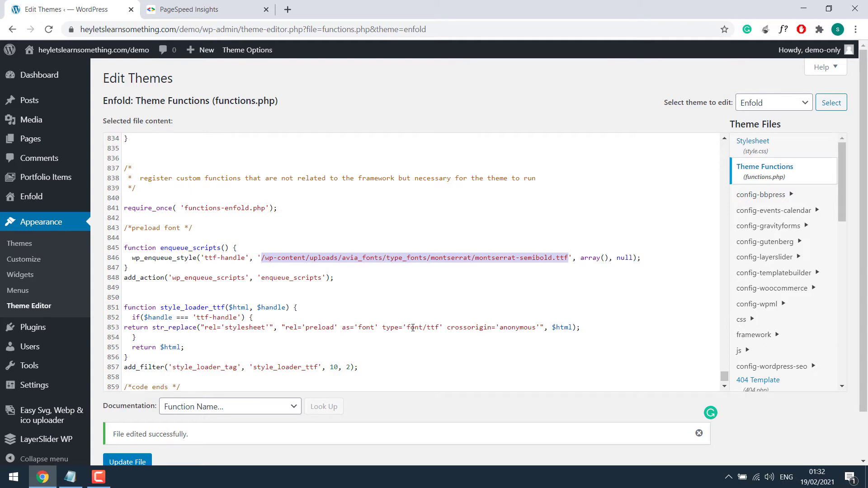
drag(427, 328, 439, 328)
text(woff)
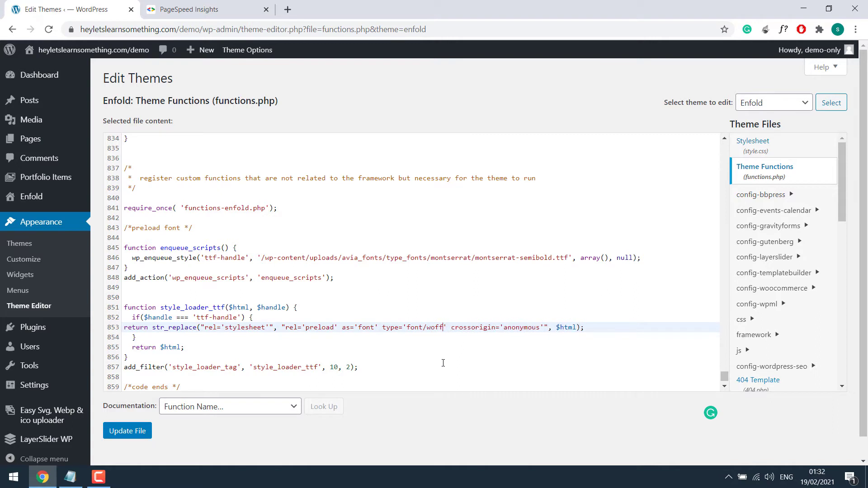
text(2)
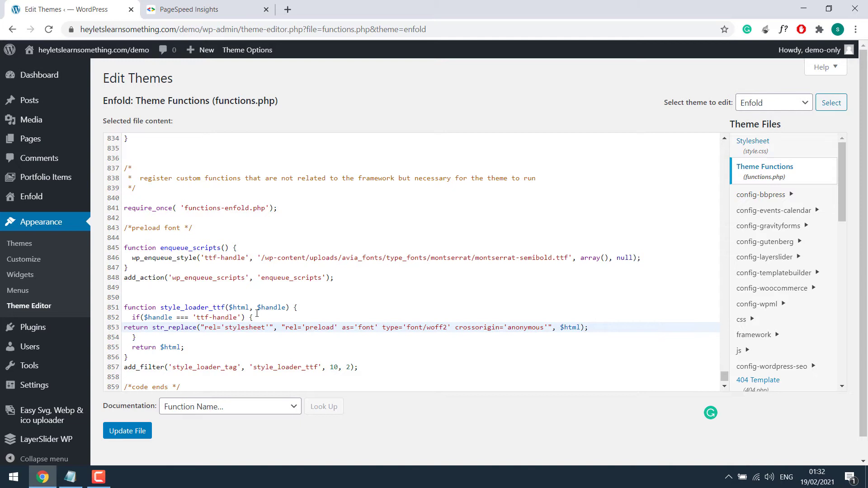
Delete the preload-font block on lines 843–859 and update functions.php
drag(126, 229, 320, 392)
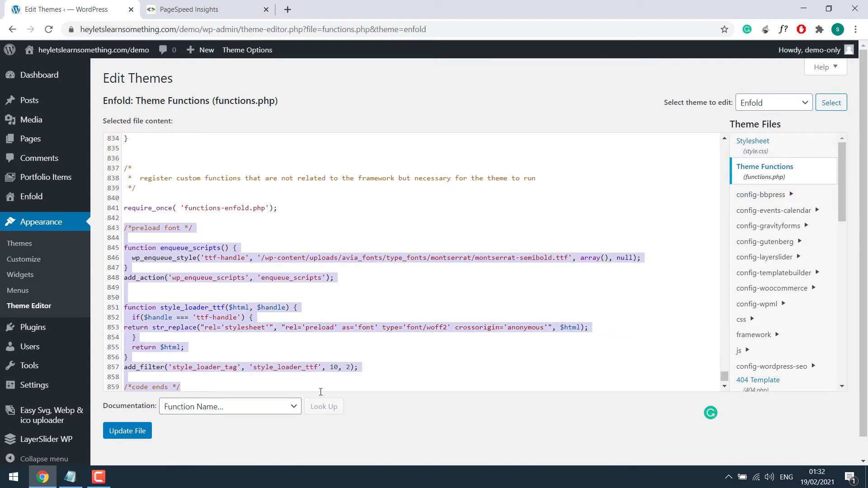
key(BackSpace)
click(139, 431)
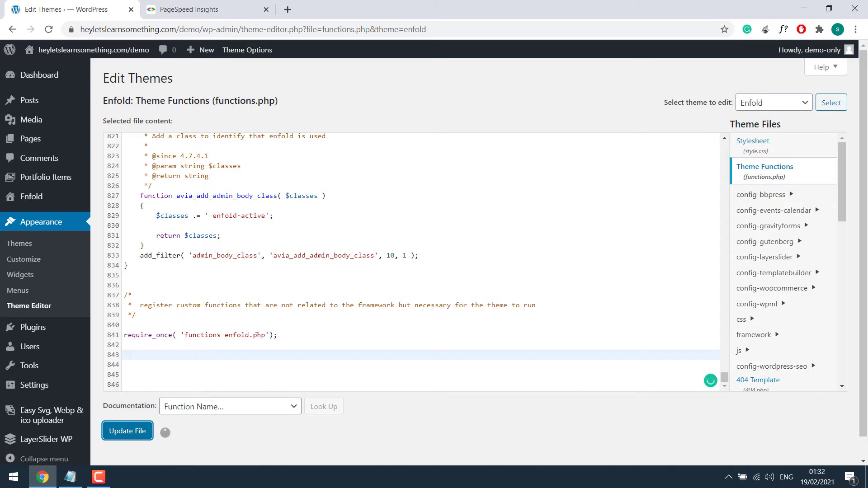
click(193, 5)
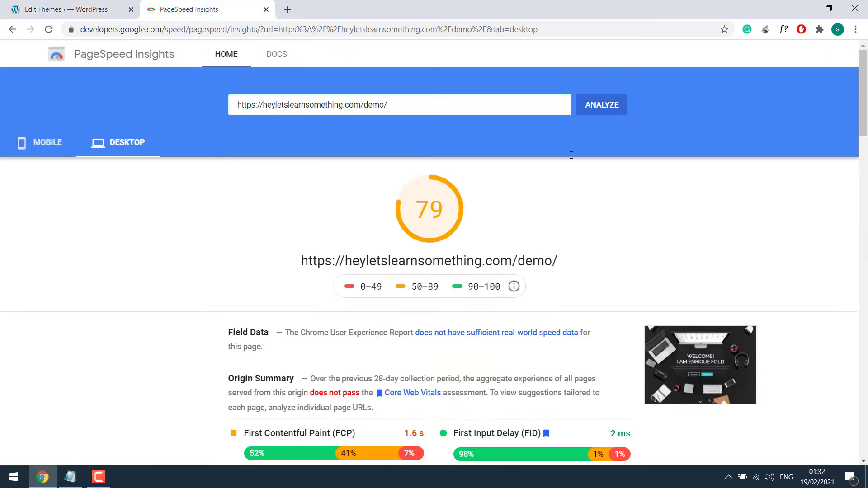
Re-run the analysis and expand Preload key requests, showing montserrat-semibold.ttf at 2,580 ms
click(622, 107)
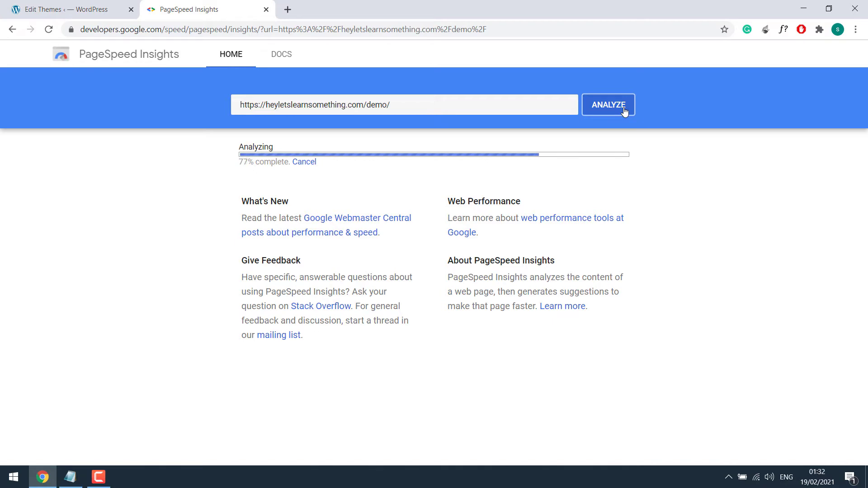
scroll(601, 235, down, 7)
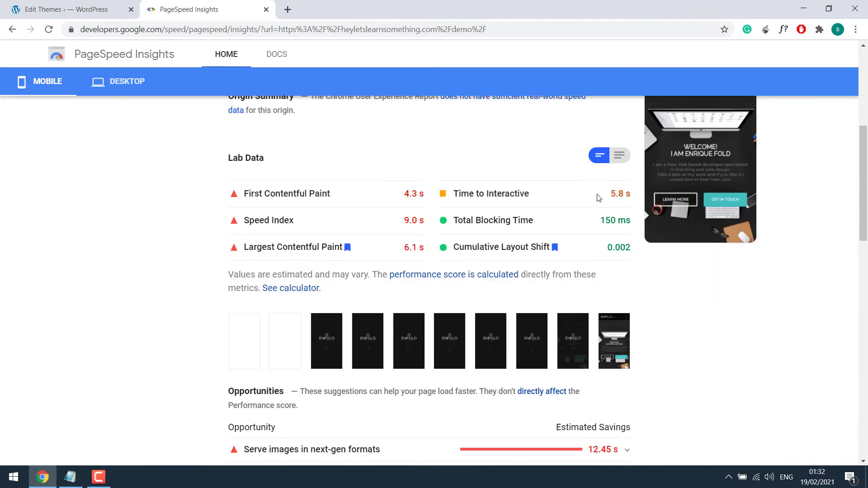
scroll(596, 189, down, 4)
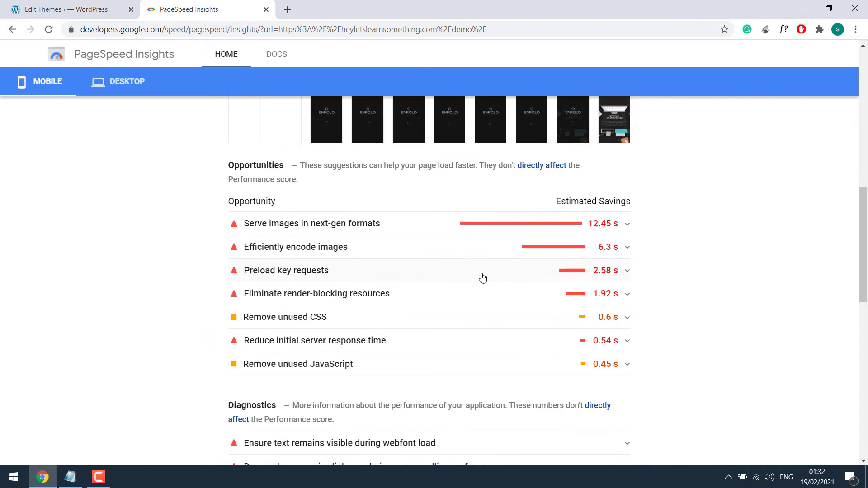
click(387, 280)
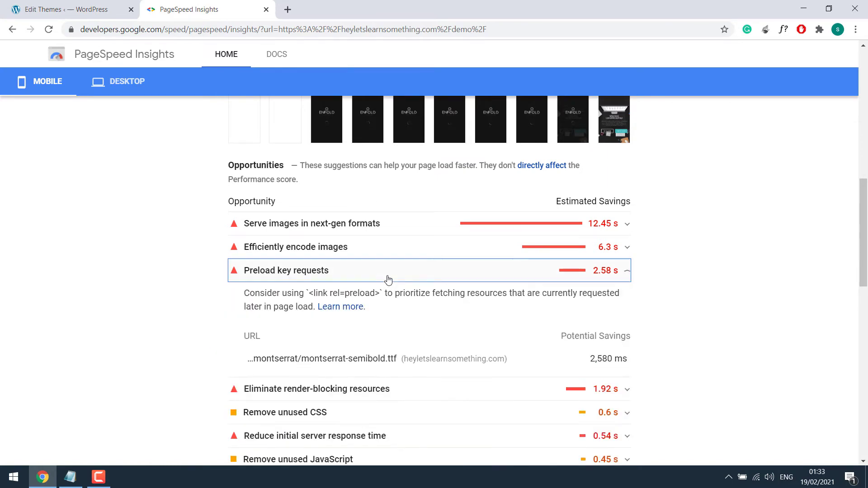
click(66, 6)
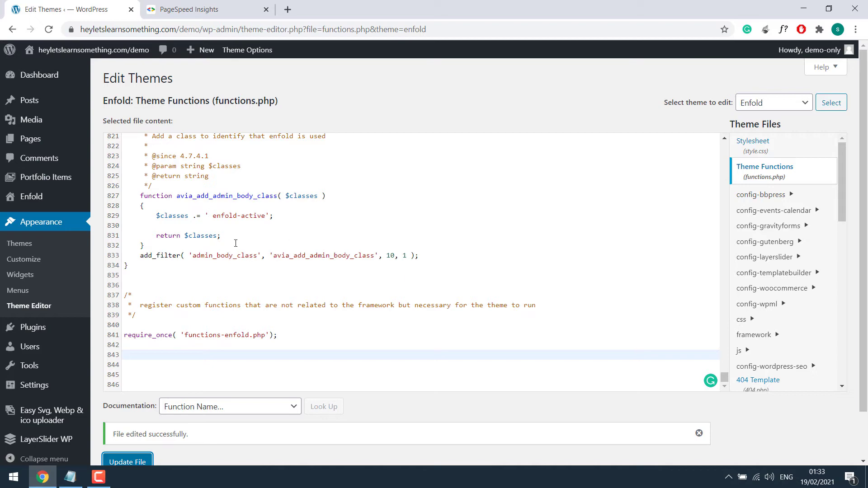
Search for 'autoptimize' on the Add New plugins page
mouse_move(82, 327)
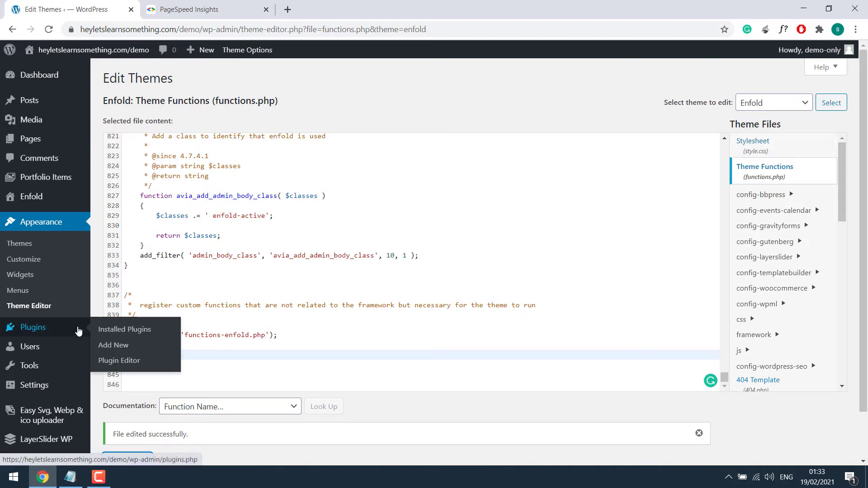
click(109, 345)
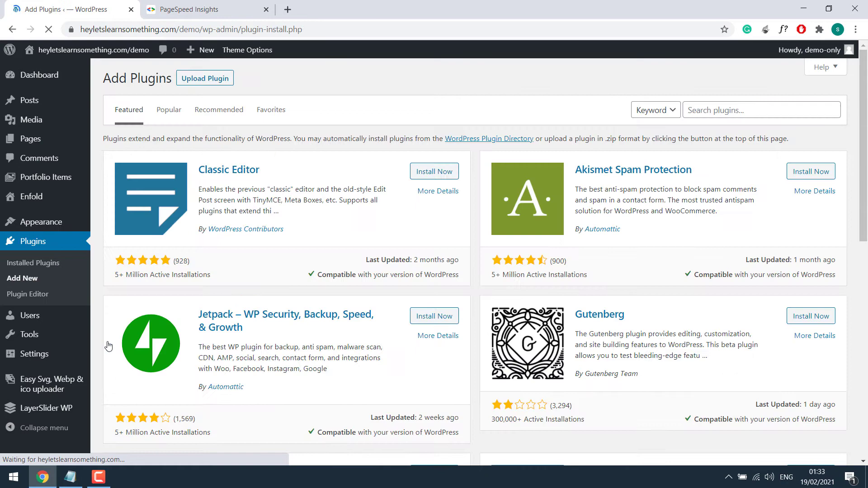
click(700, 113)
text(autoptimize)
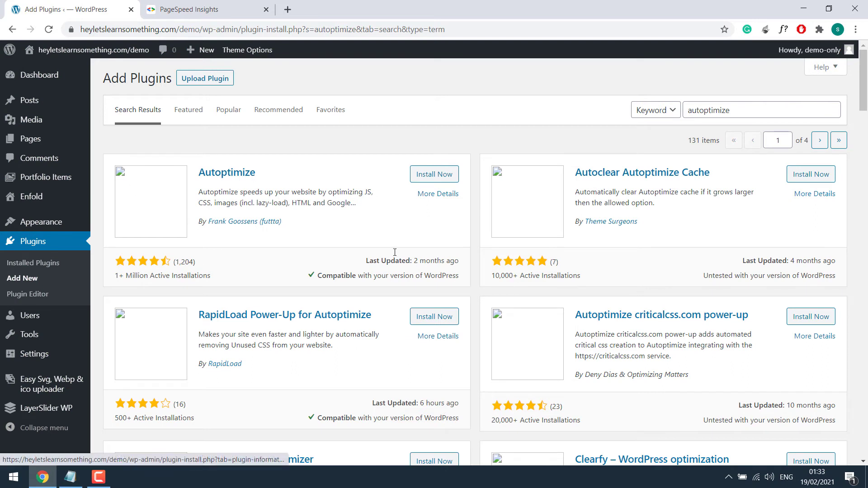
Install and activate Autoptimize 2.8.1, then dismiss both notices
click(442, 177)
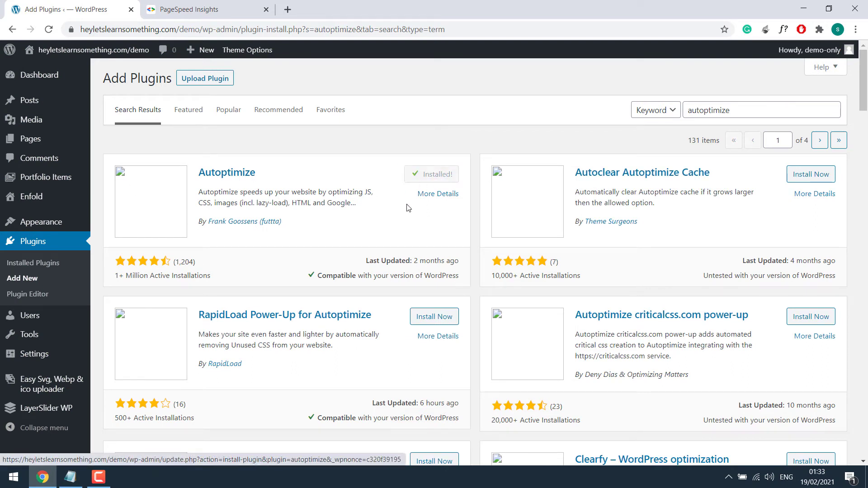
click(450, 179)
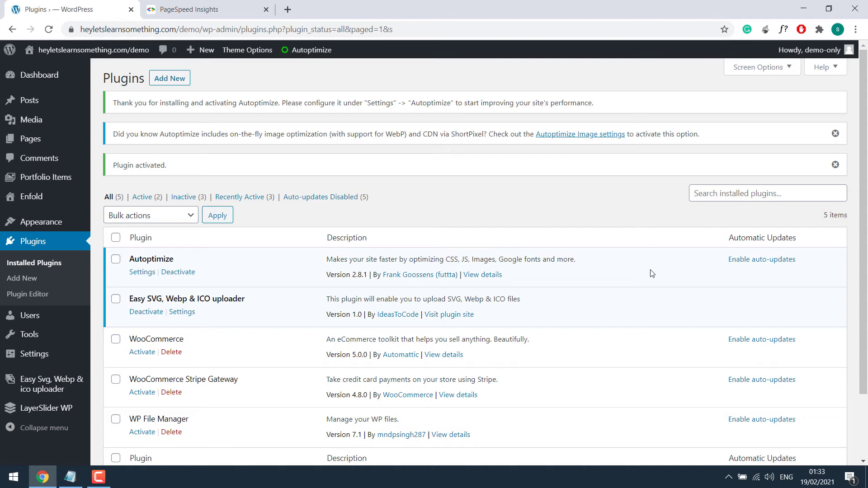
click(835, 164)
click(835, 135)
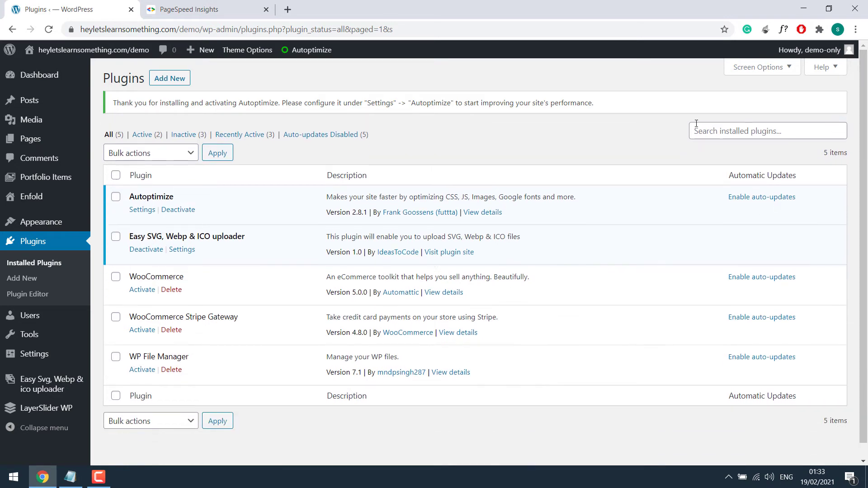
In Autoptimize settings, enable JavaScript, CSS and HTML code optimization, then save and empty the cache
click(141, 211)
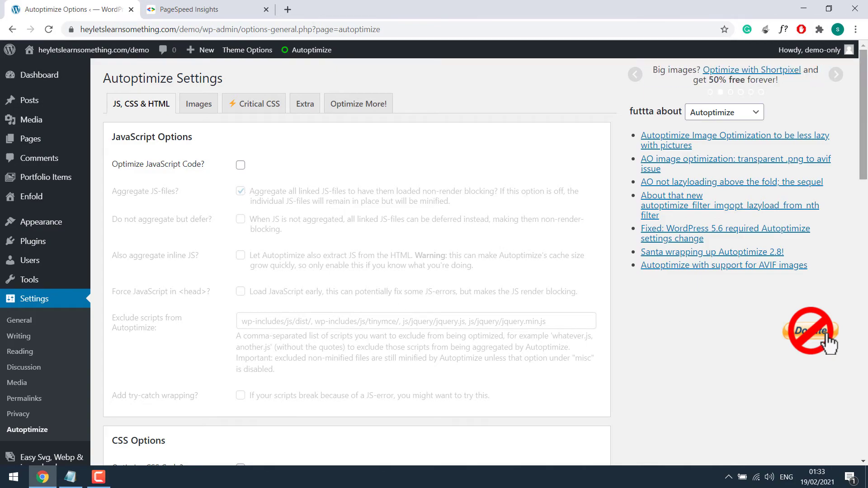
click(865, 286)
drag(865, 286, 866, 84)
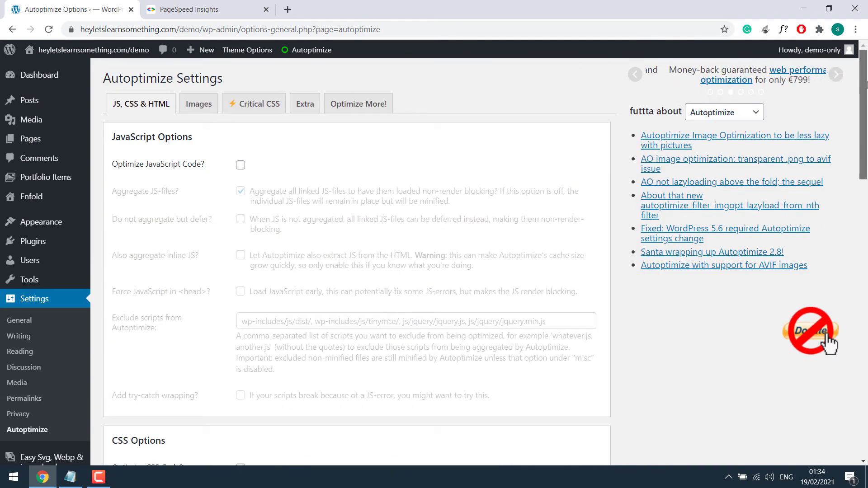
click(240, 165)
scroll(297, 192, down, 6)
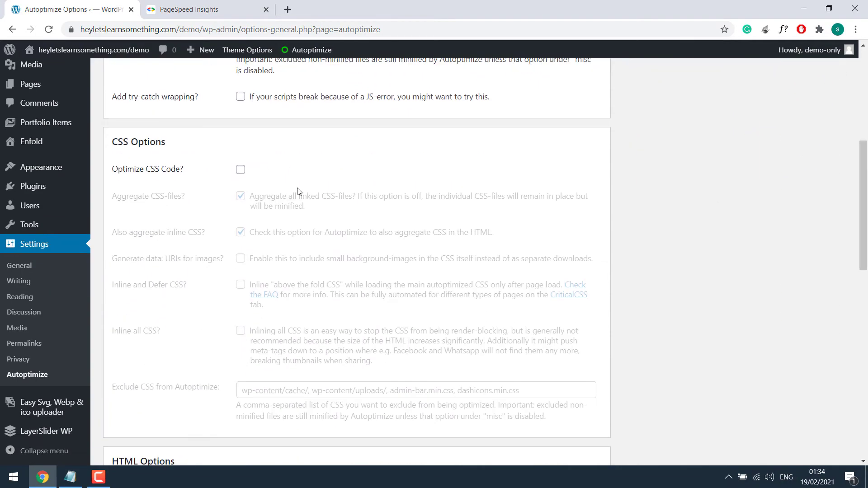
click(240, 169)
scroll(325, 199, down, 6)
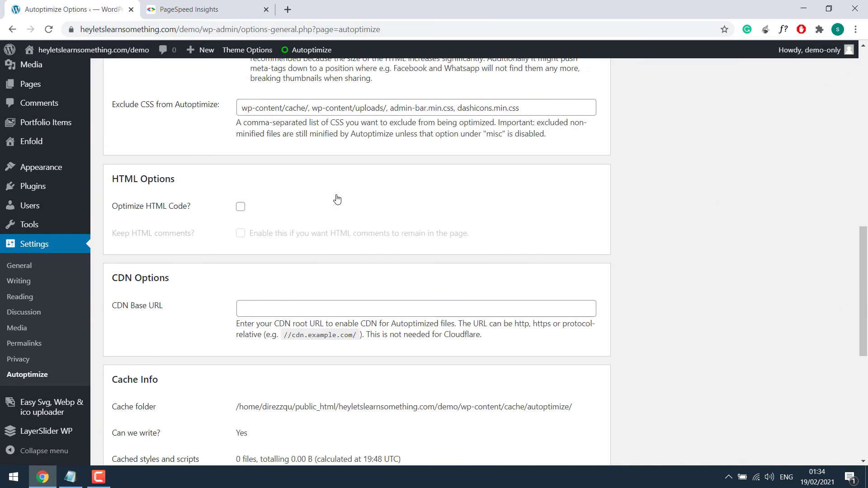
click(241, 208)
scroll(300, 284, down, 7)
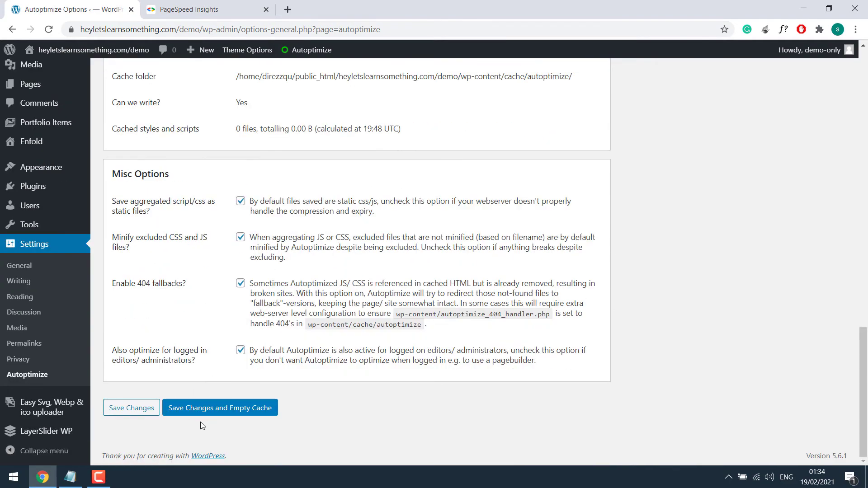
click(219, 413)
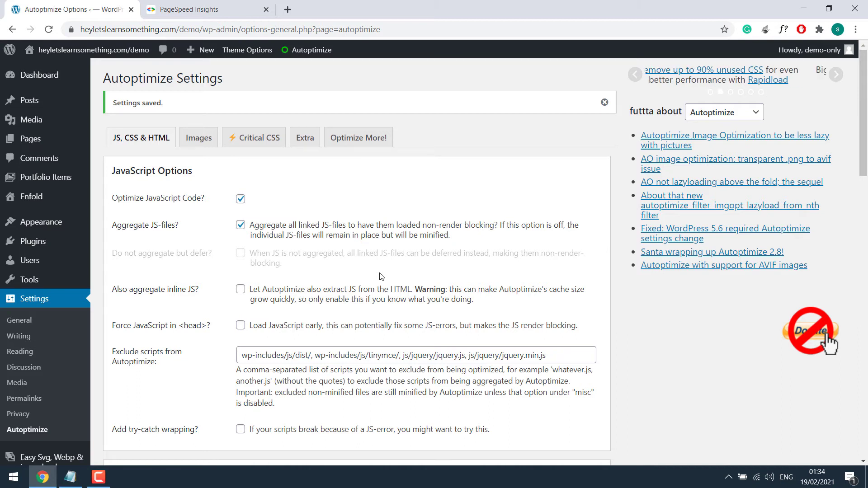
Open Autoptimize's Extra settings and copy the montserrat-semibold.ttf font URL from the PageSpeed report
click(307, 145)
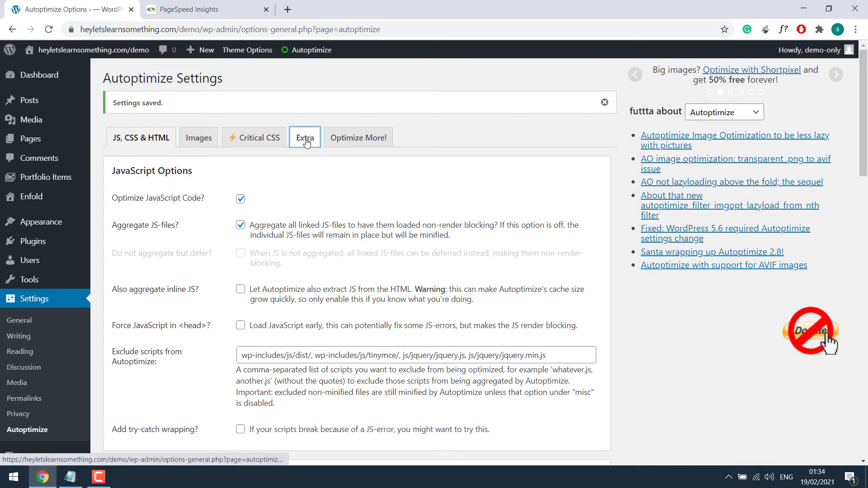
scroll(252, 227, down, 3)
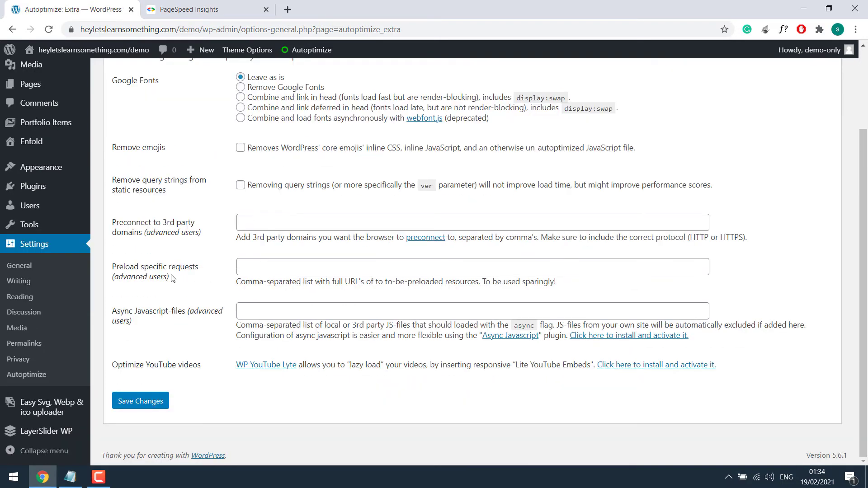
drag(114, 265, 206, 267)
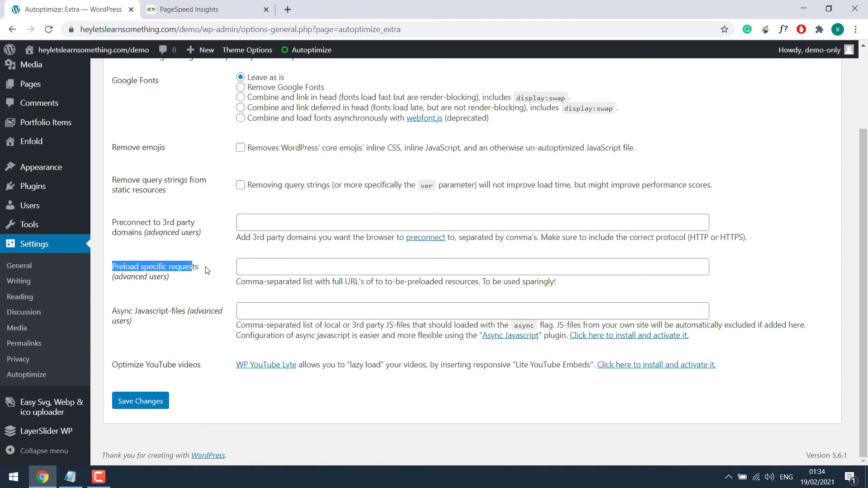
click(206, 6)
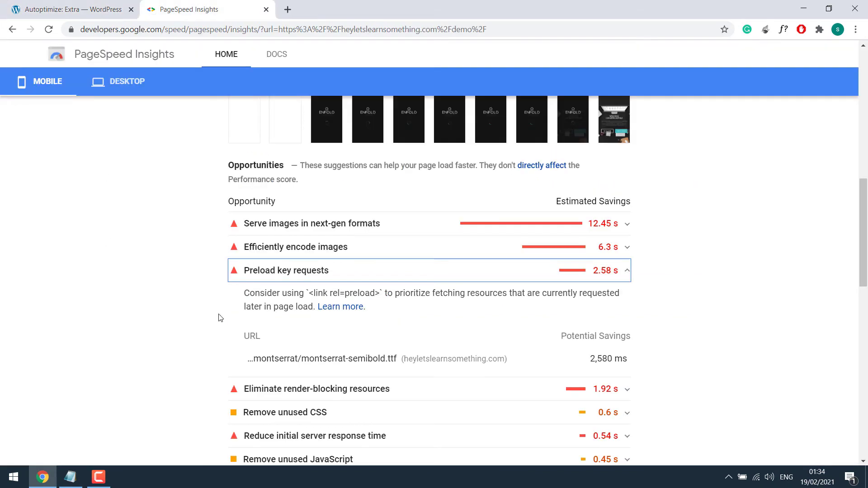
right_click(311, 358)
click(362, 310)
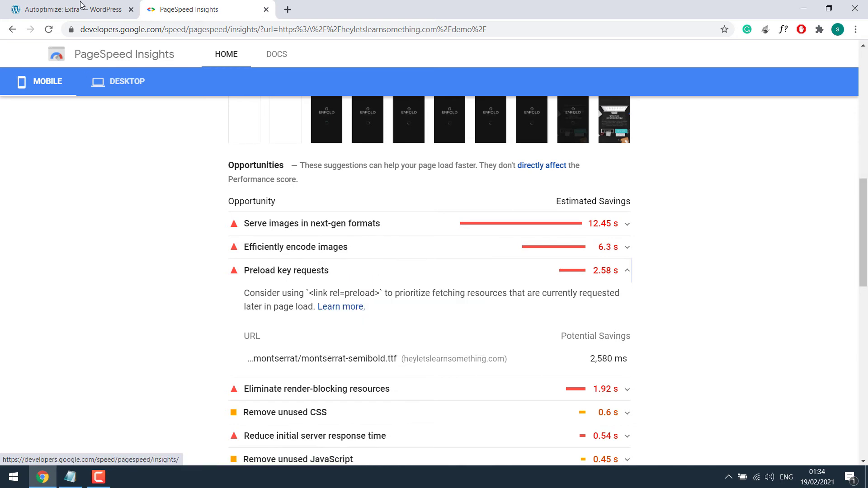
Paste the montserrat-semibold.ttf URL into the Preload specific requests field
click(81, 7)
click(262, 223)
key(ctrl+v)
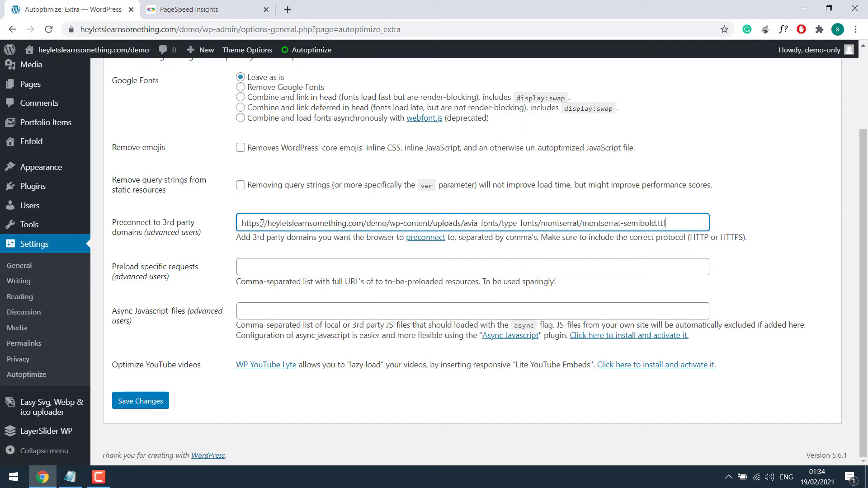
key(ctrl+a)
key(BackSpace)
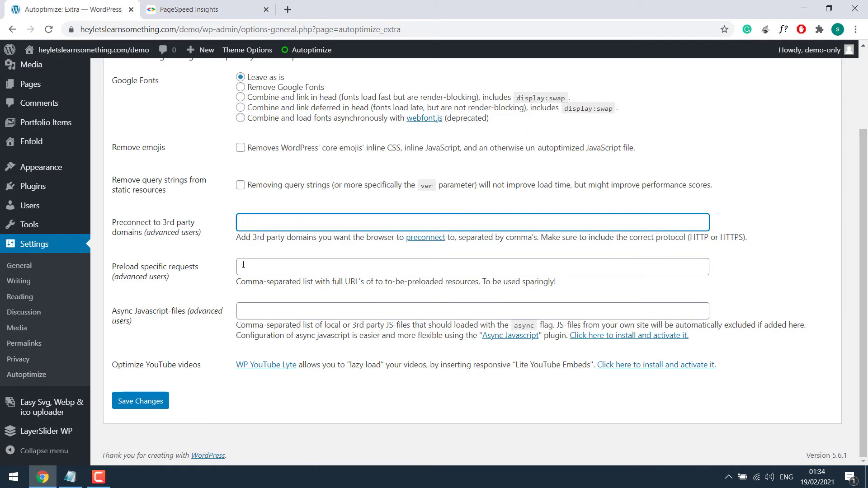
click(243, 265)
key(ctrl+v)
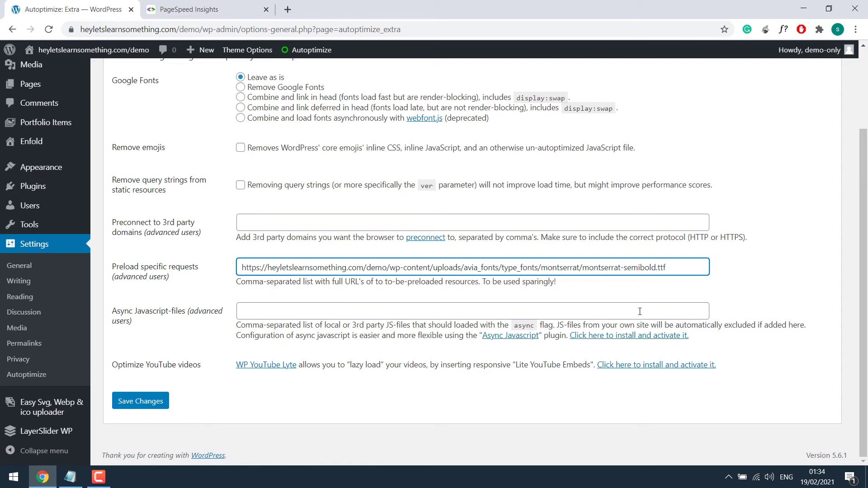
text(,)
key(ctrl+v)
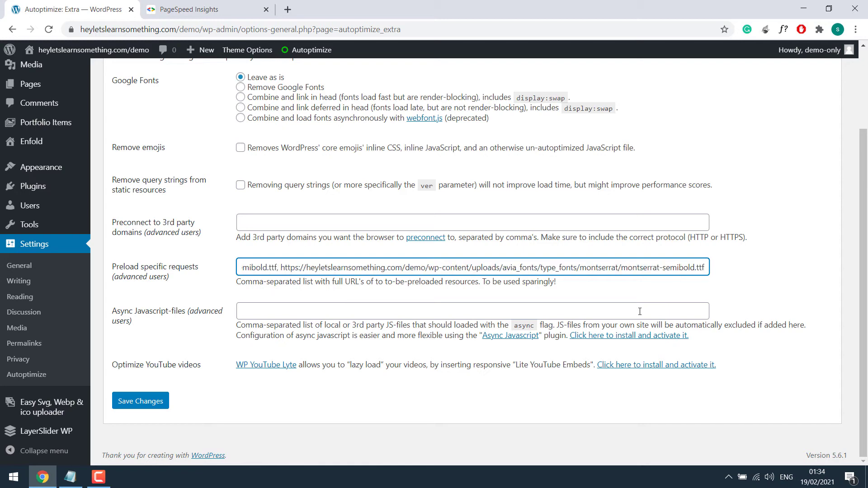
text(,)
key(BackSpace)
key(BackSpace)
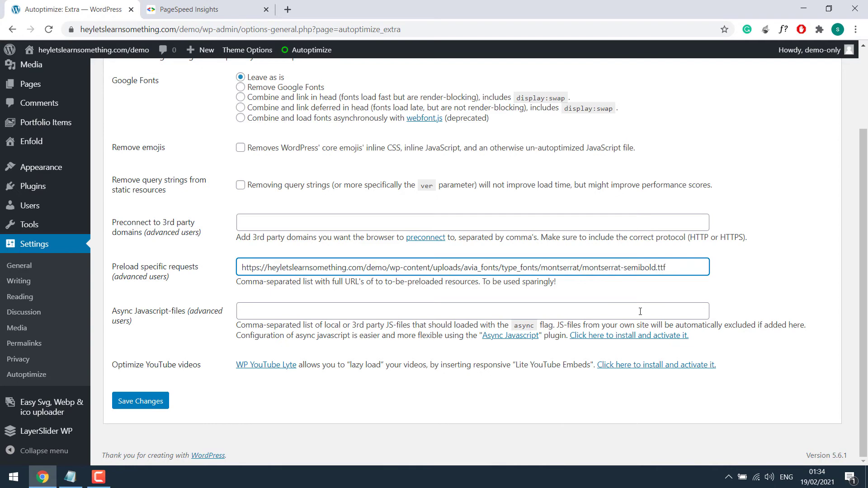
Save the Extra settings and delete the Autoptimize cache
click(142, 402)
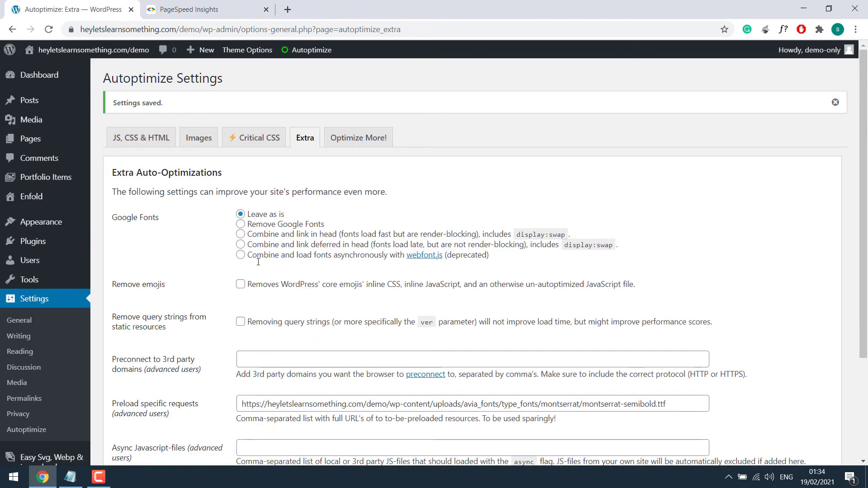
mouse_move(307, 50)
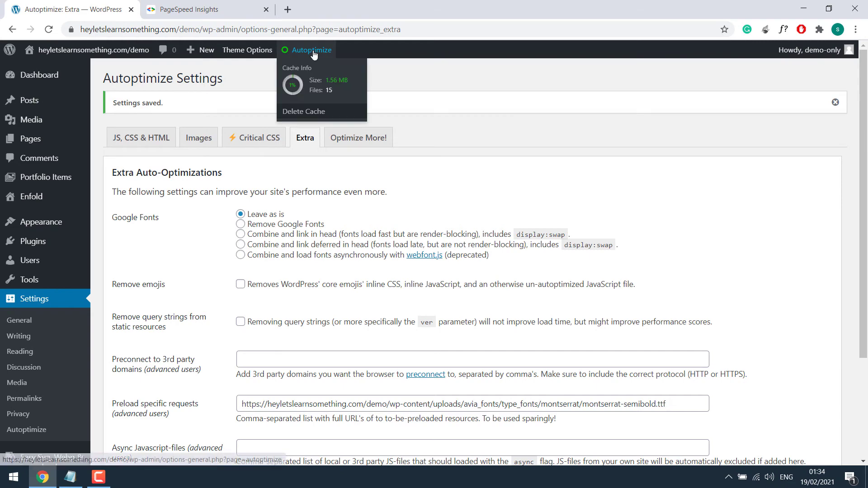
click(308, 113)
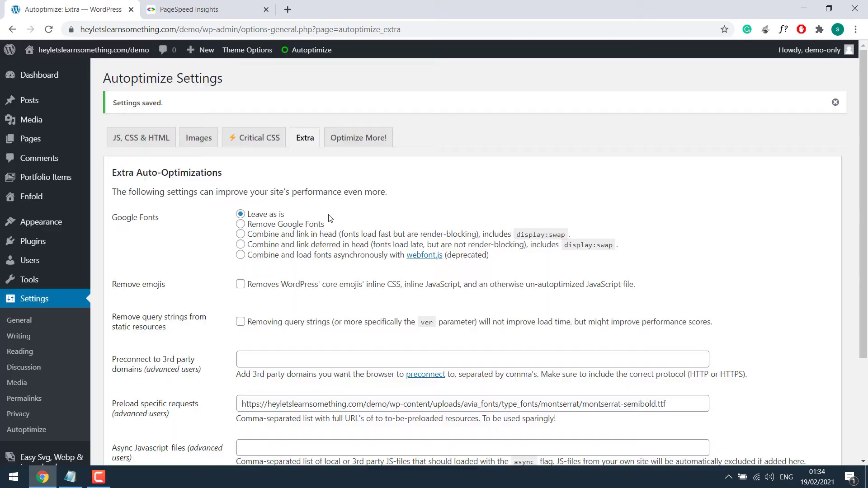
Re-analyse the demo site in PageSpeed Insights and view the new mobile score of 60
click(208, 4)
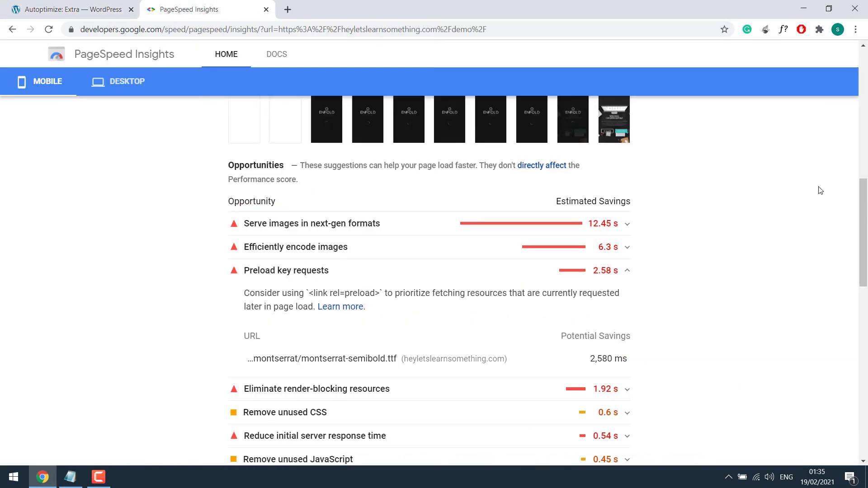
drag(863, 213, 863, 86)
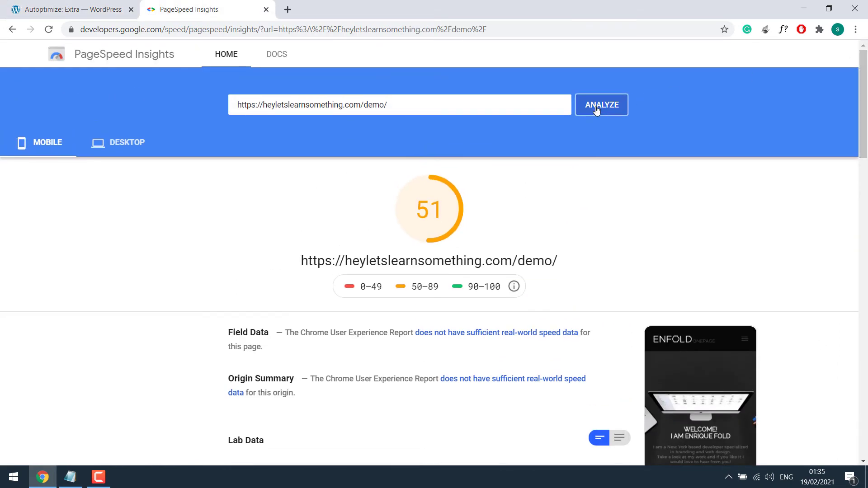
click(597, 109)
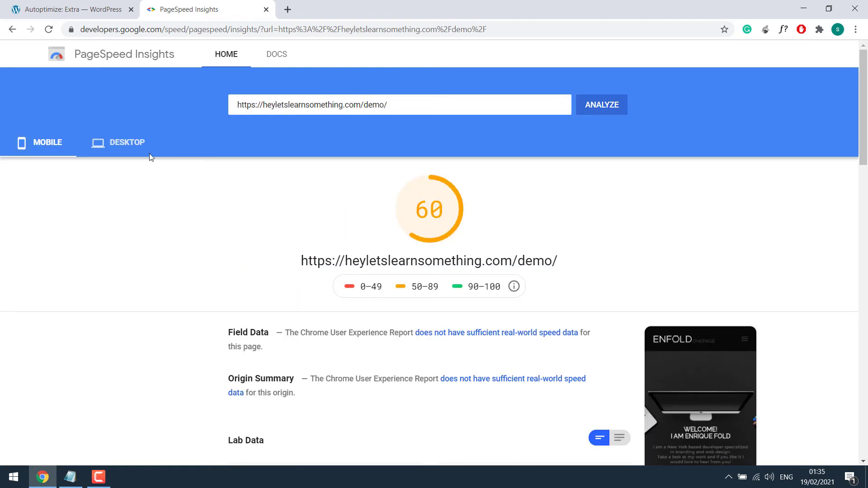
click(120, 142)
click(45, 143)
Copy the entypo-fontello.woff2 link from the mobile Preload key requests audit and return to Autoptimize
drag(861, 82, 864, 201)
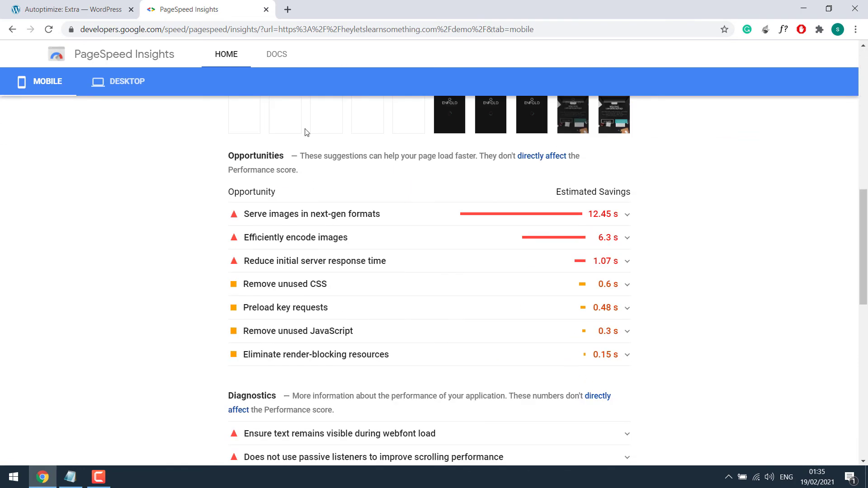
click(339, 313)
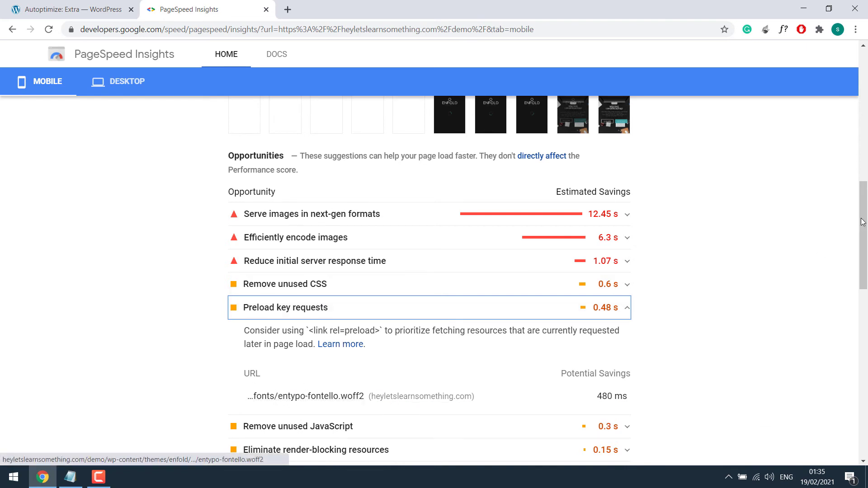
right_click(343, 400)
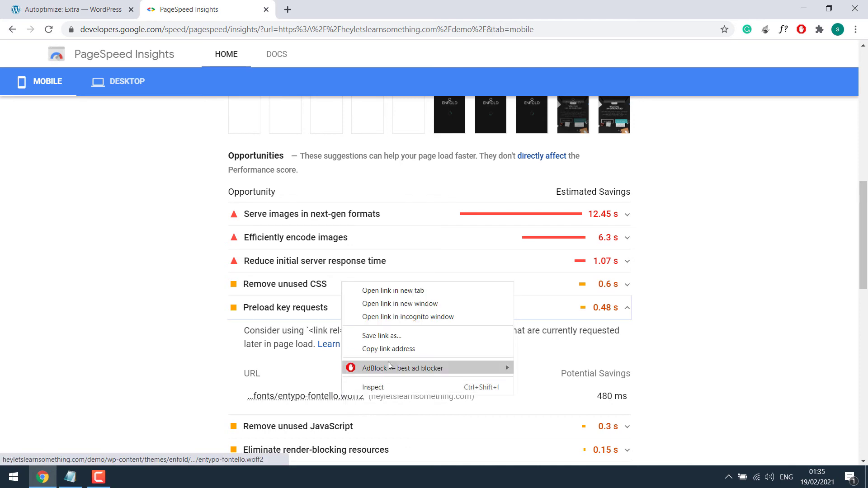
click(388, 349)
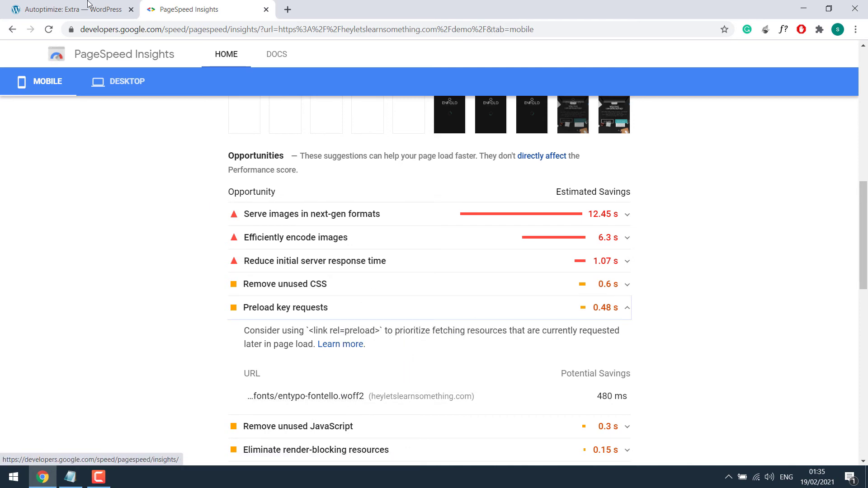
key(ctrl+Page_Up)
Append the entypo-fontello.woff2 URL to the preload requests, save, and delete the Autoptimize cache
click(687, 403)
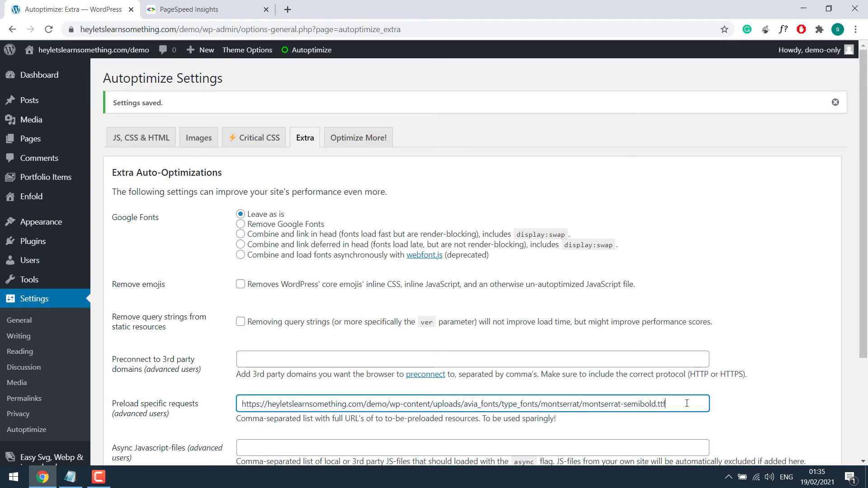
key(ctrl+v)
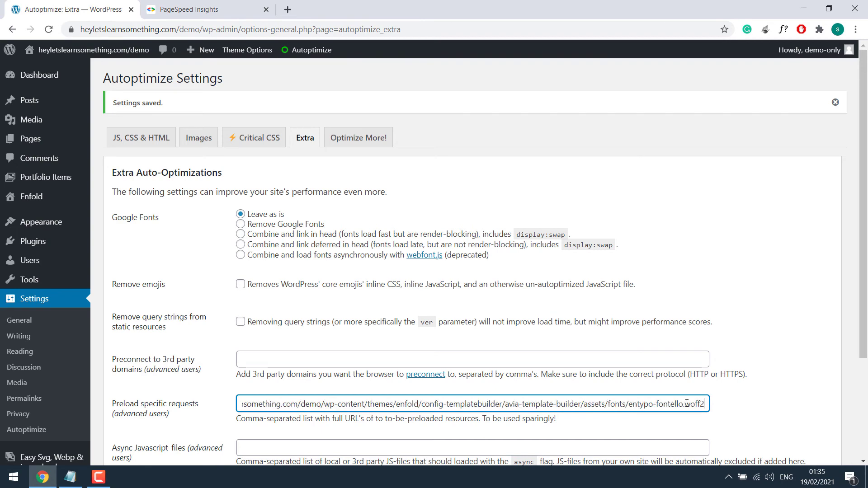
scroll(312, 382, down, 3)
click(165, 407)
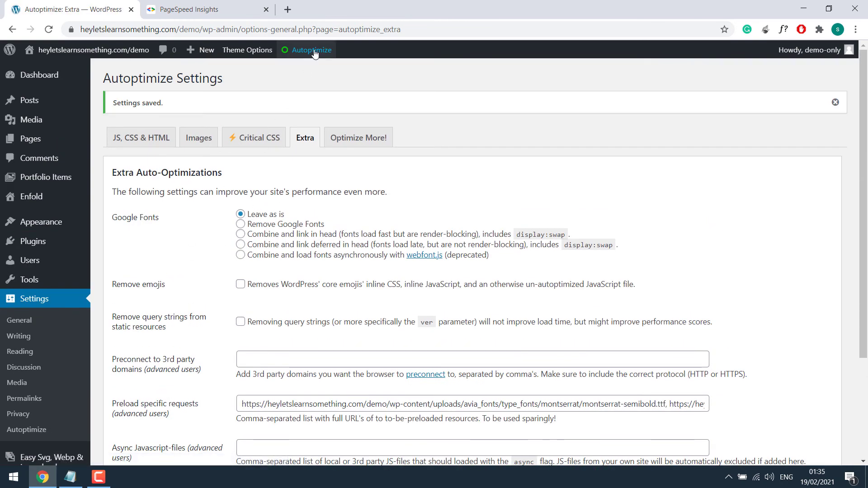
mouse_move(312, 51)
click(307, 116)
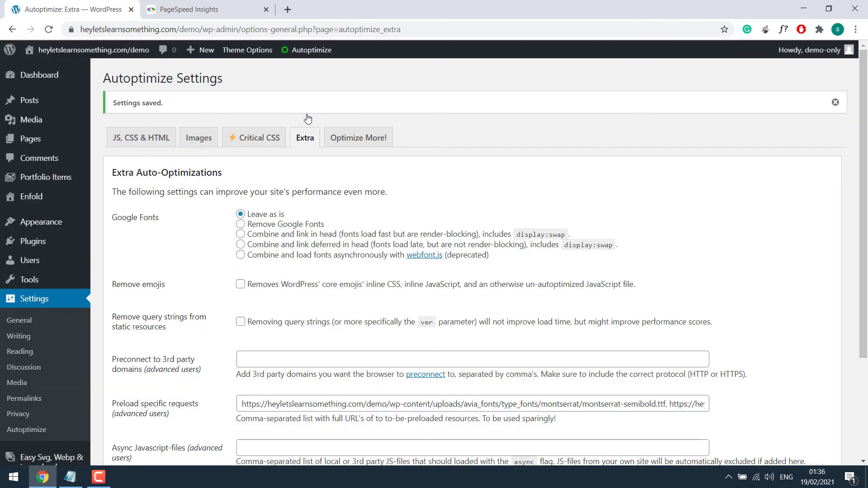
Re-analyse the site and confirm Preload key requests is among passed audits on mobile (score 63)
key(ctrl+Tab)
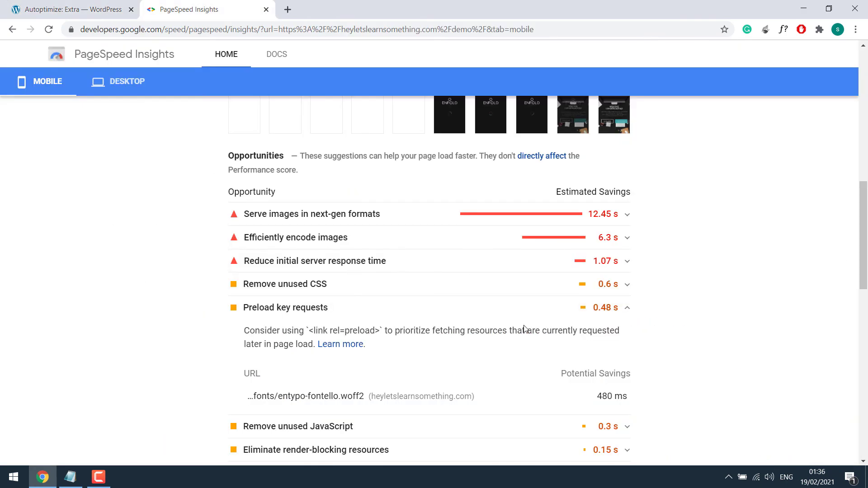
scroll(524, 328, up, 15)
click(621, 105)
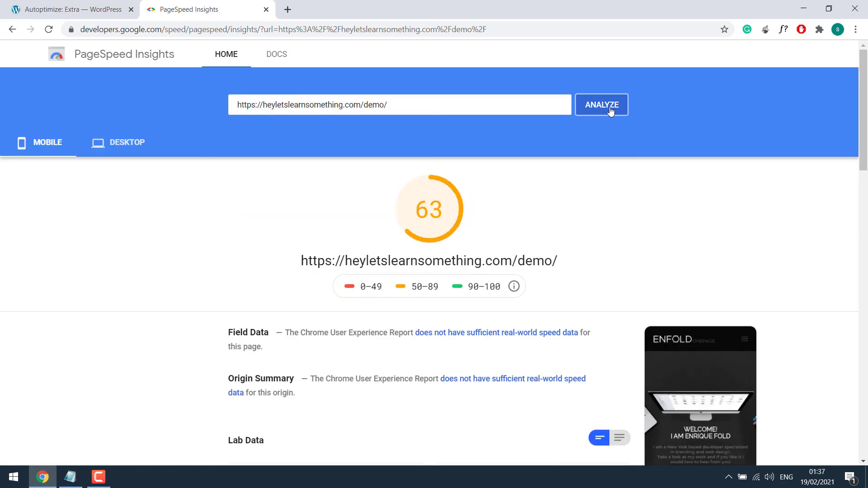
scroll(864, 173, down, 5)
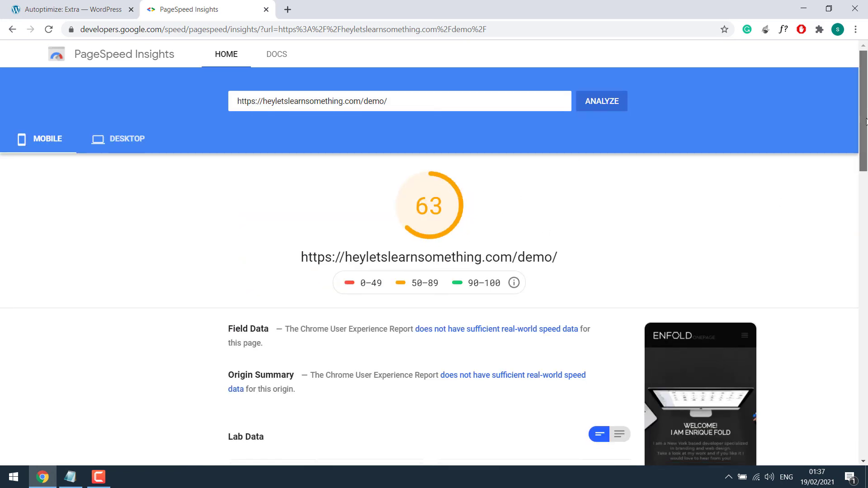
scroll(864, 173, down, 7)
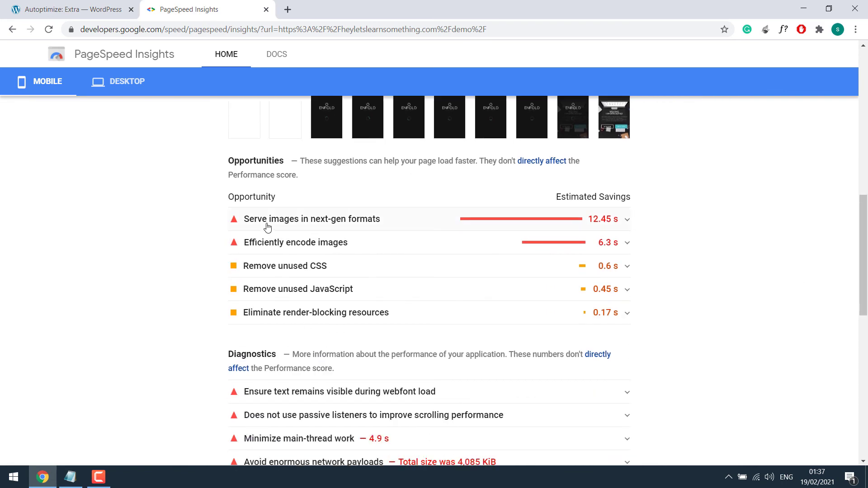
drag(864, 244, 866, 346)
click(276, 265)
scroll(343, 258, down, 3)
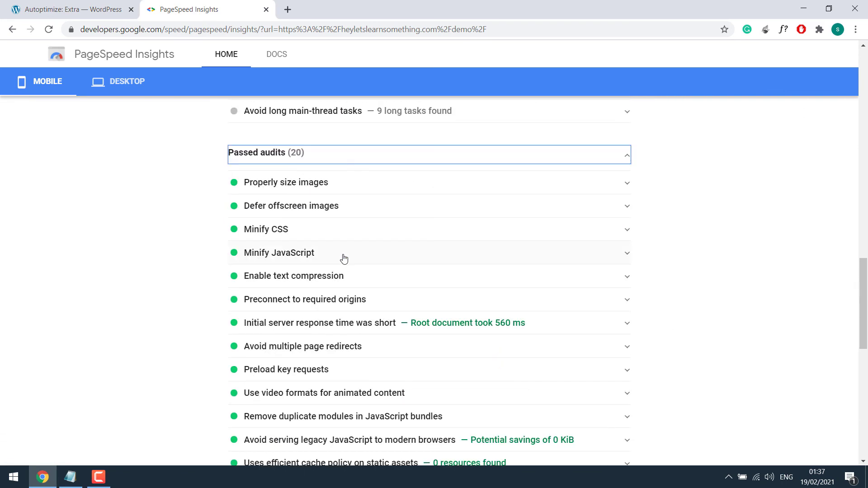
click(332, 370)
scroll(416, 351, down, 3)
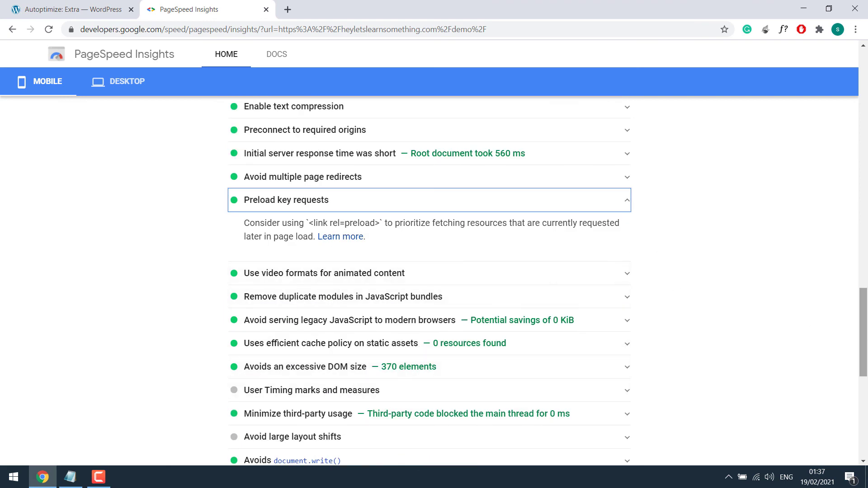
drag(864, 308, 865, 59)
Confirm Preload key requests also passes in the desktop report, which scores 83
click(139, 135)
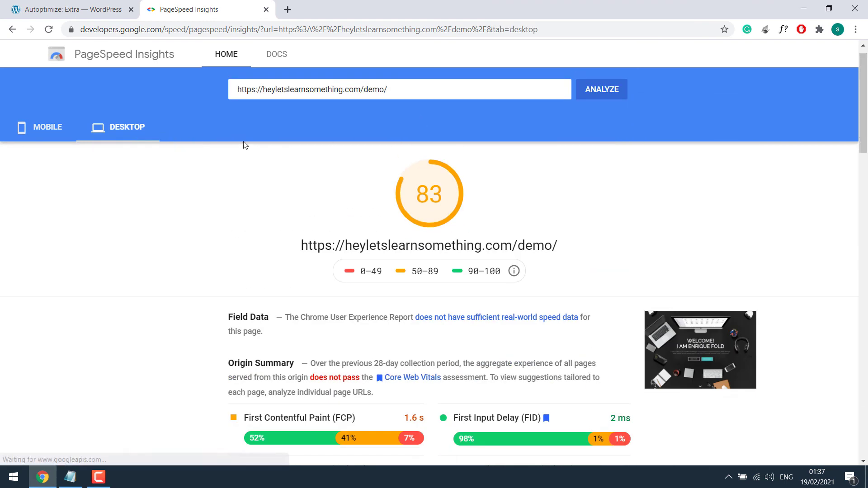
drag(864, 120, 864, 306)
click(572, 178)
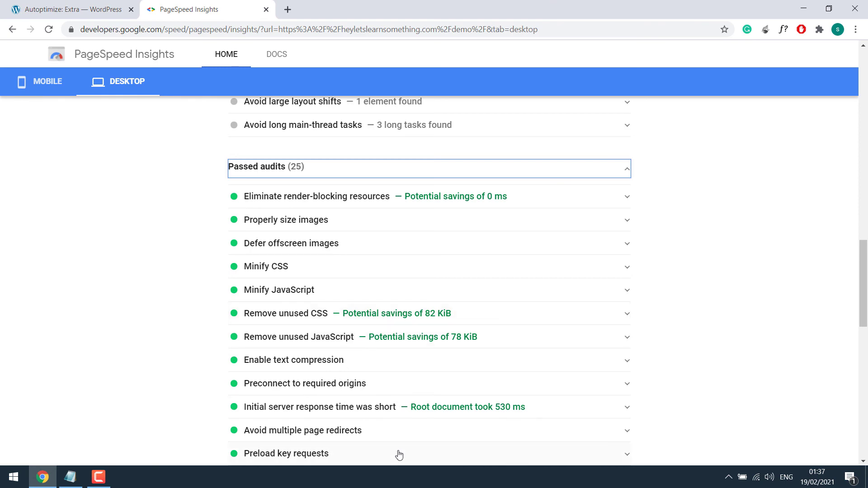
scroll(424, 360, down, 4)
click(308, 289)
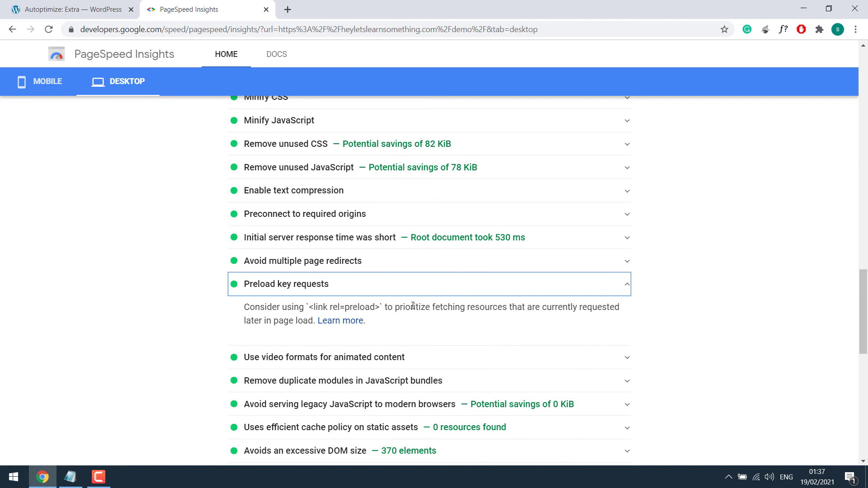
click(64, 5)
Review the JS, CSS & HTML settings, then visit the demo site's WELCOME! homepage from the admin bar
click(152, 139)
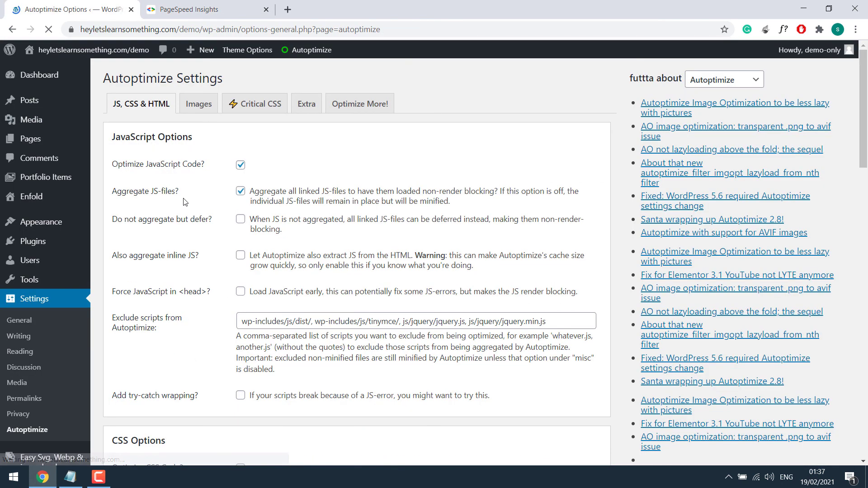
drag(864, 75, 841, 287)
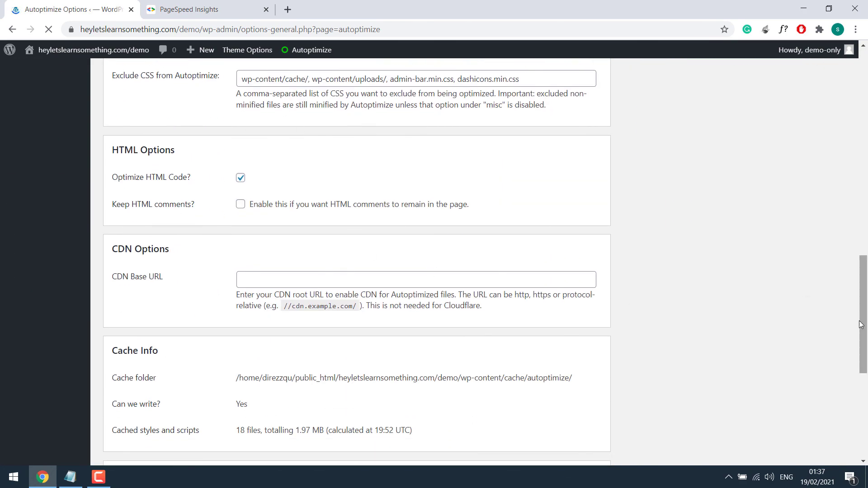
scroll(364, 308, down, 5)
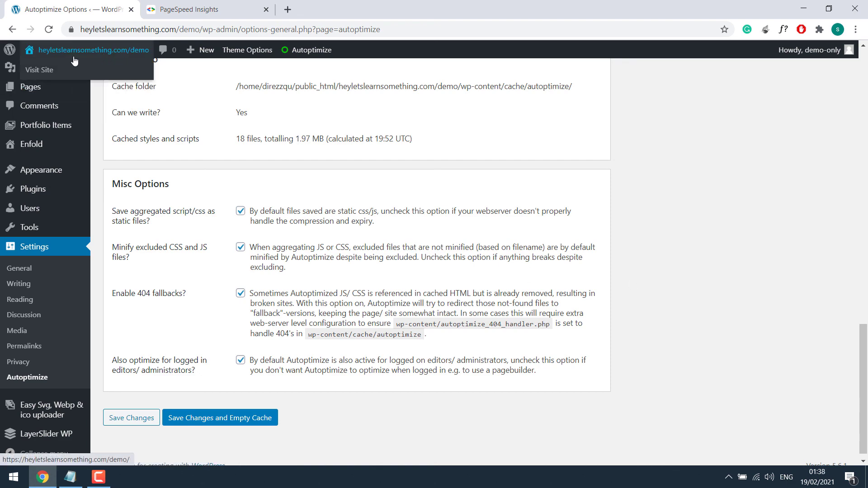
right_click(62, 68)
key(Escape)
click(62, 68)
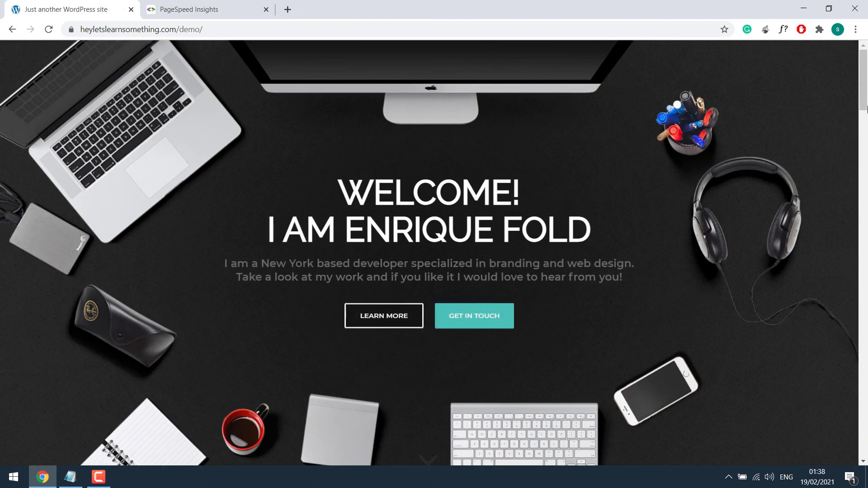
scroll(866, 345, down, 10)
scroll(865, 345, up, 15)
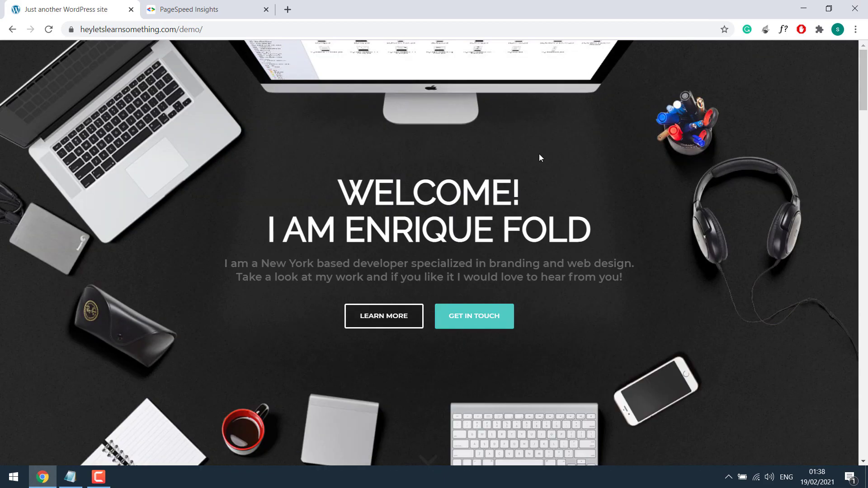